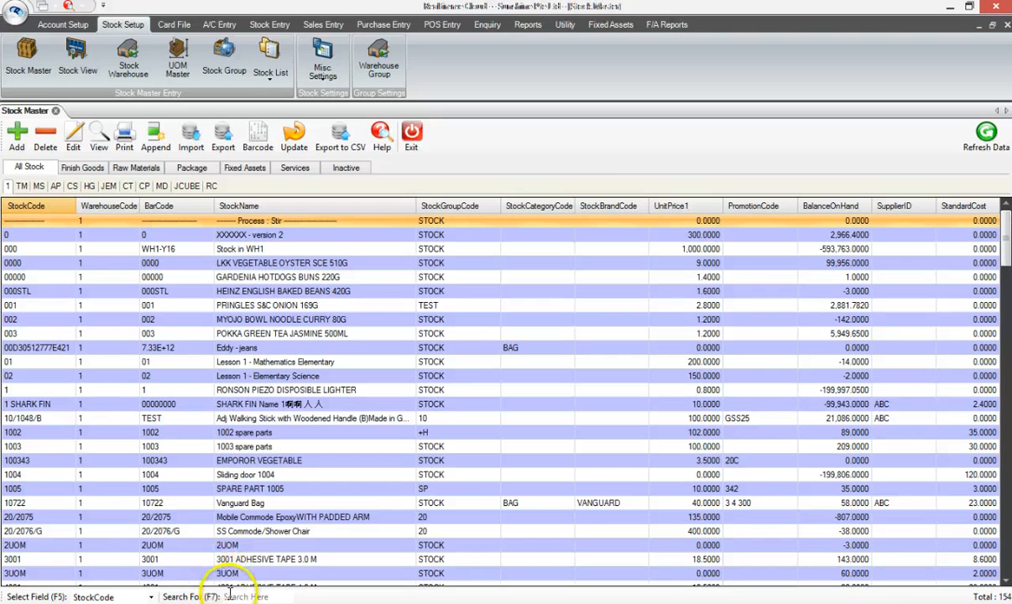
Search the stock list for "hen" and open the Henessy XO 1.0L record to check its stock type
click(228, 595)
text(hen)
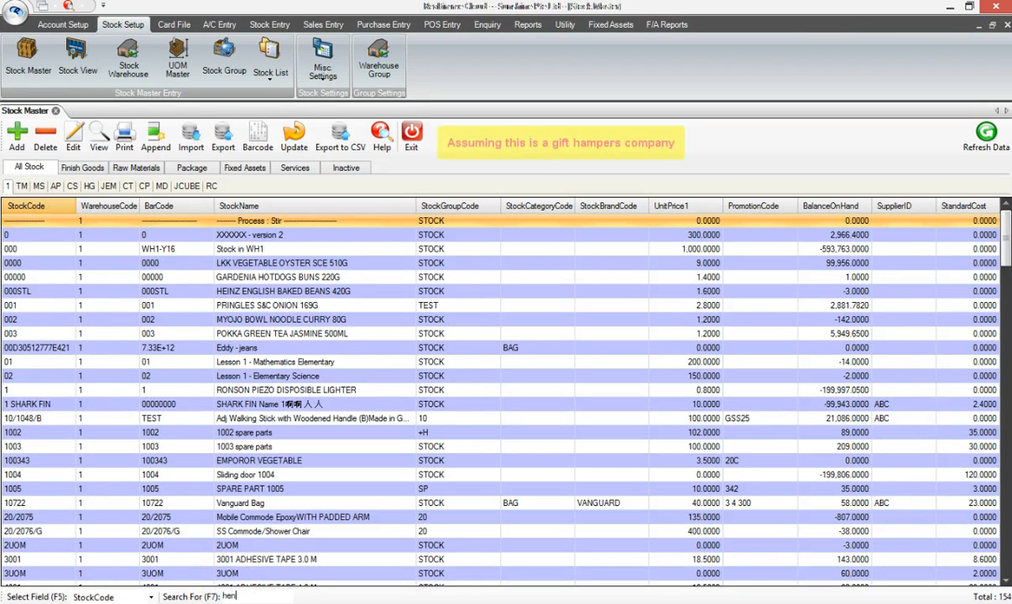
key(Return)
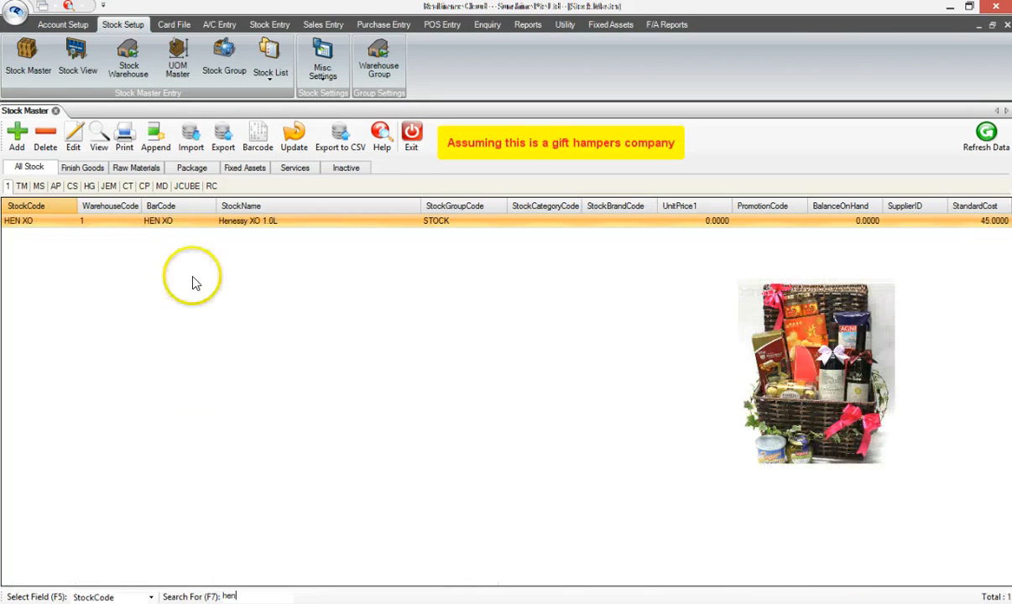
click(200, 223)
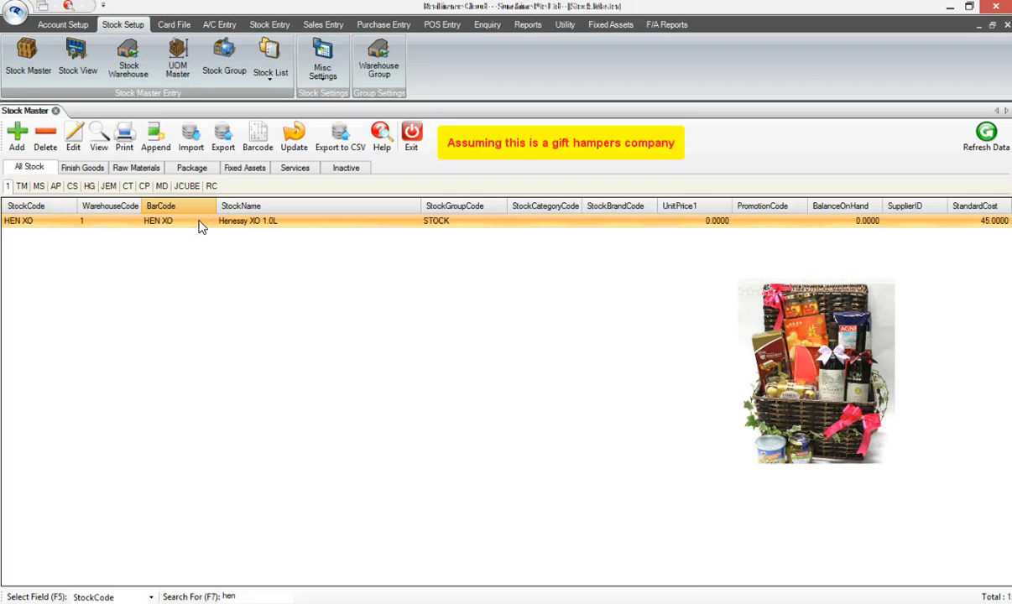
double_click(199, 223)
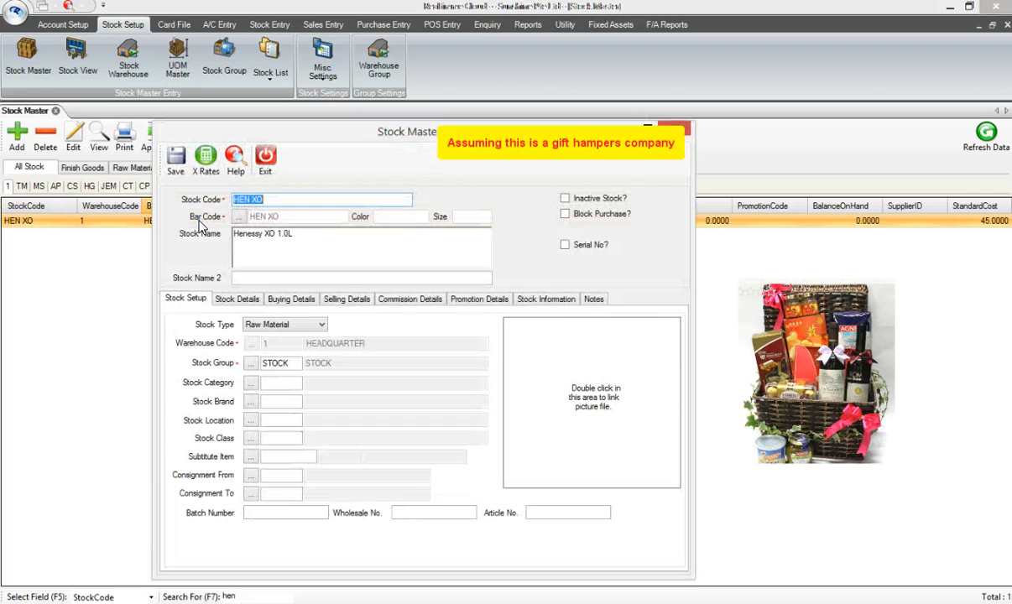
click(322, 326)
click(322, 326)
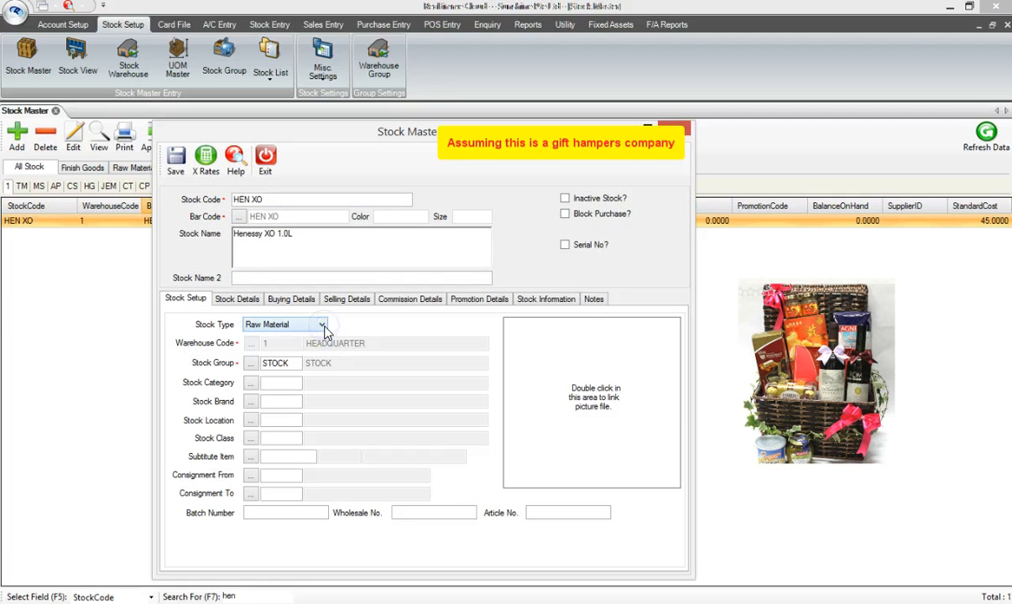
click(265, 156)
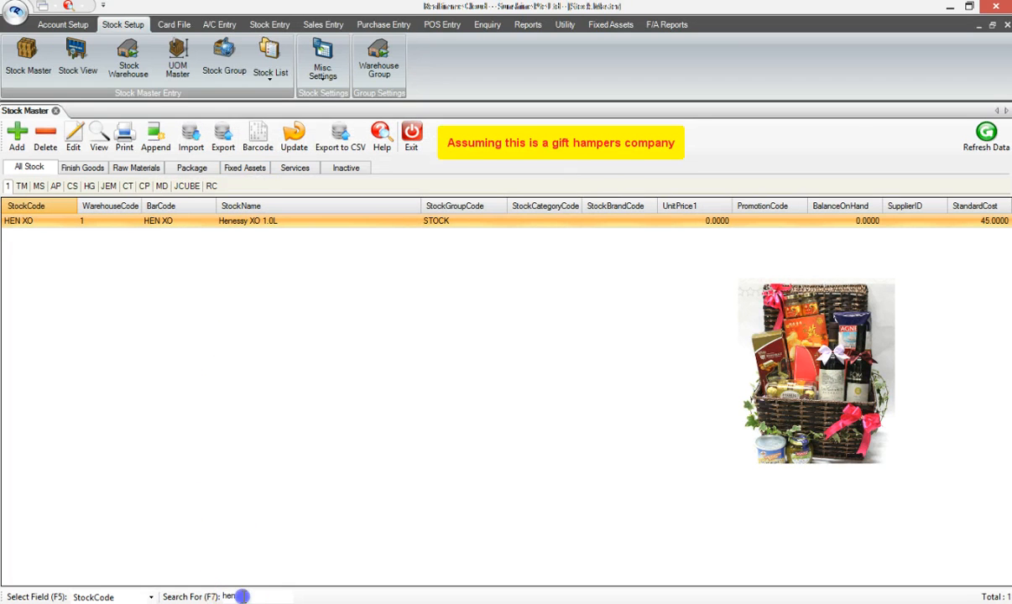
Search the stock list for "HAM" and open the WONDER-HAMPER record to check its Finish Goods stock type
click(211, 596)
text(HAM)
key(Return)
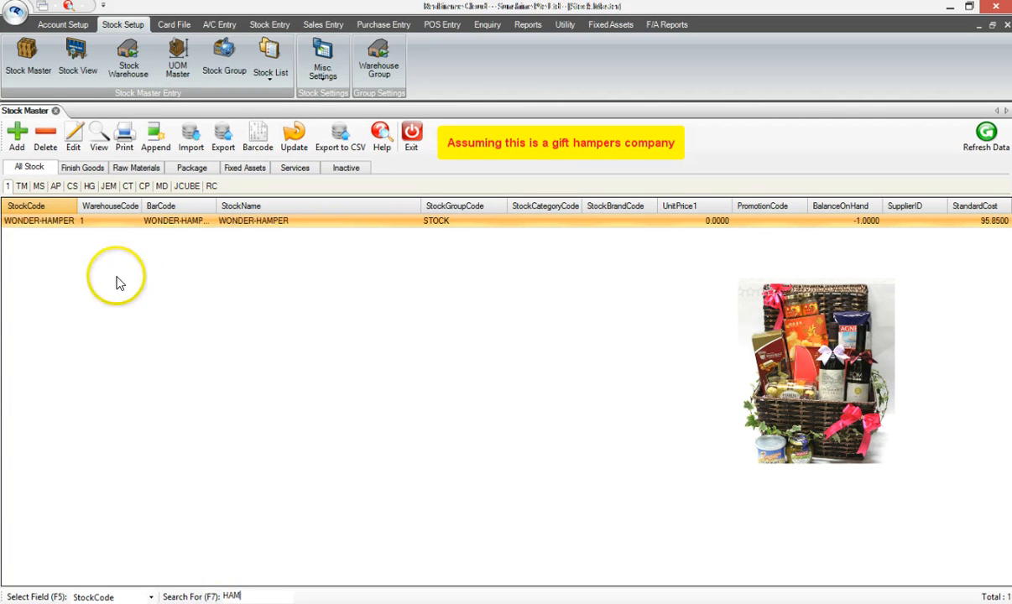
click(150, 221)
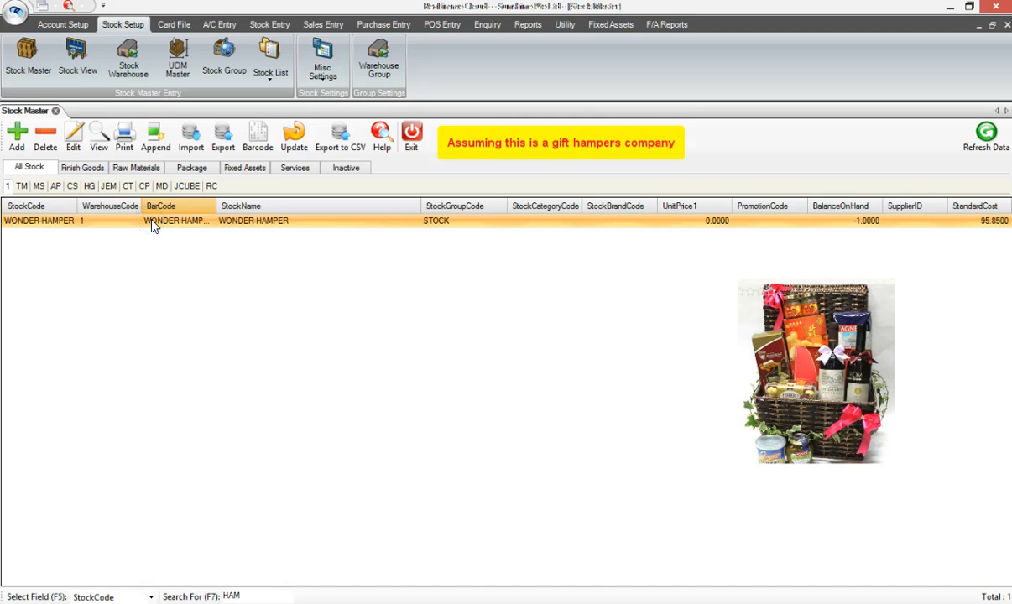
double_click(152, 223)
click(319, 326)
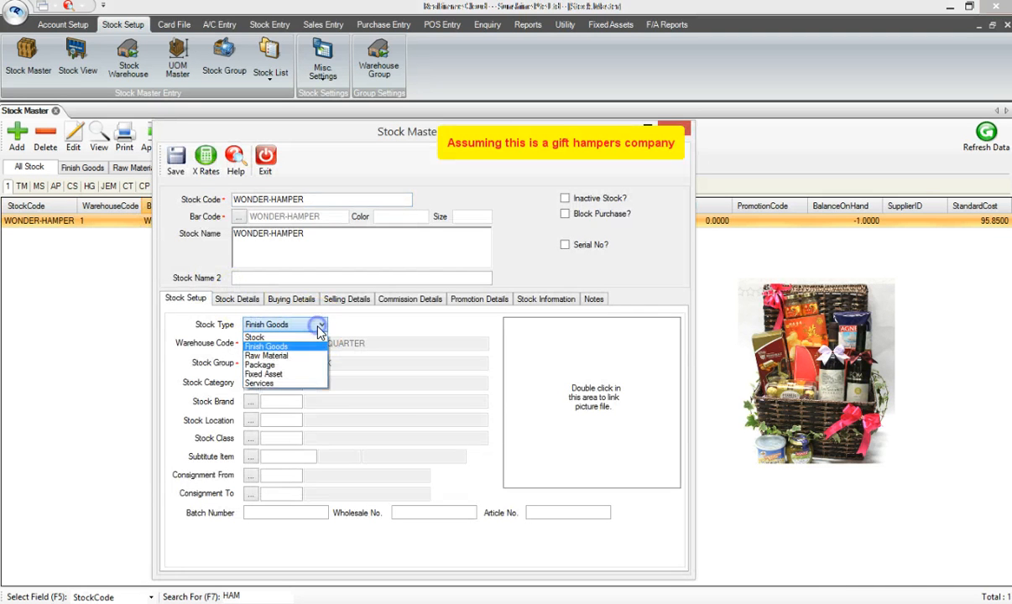
click(312, 344)
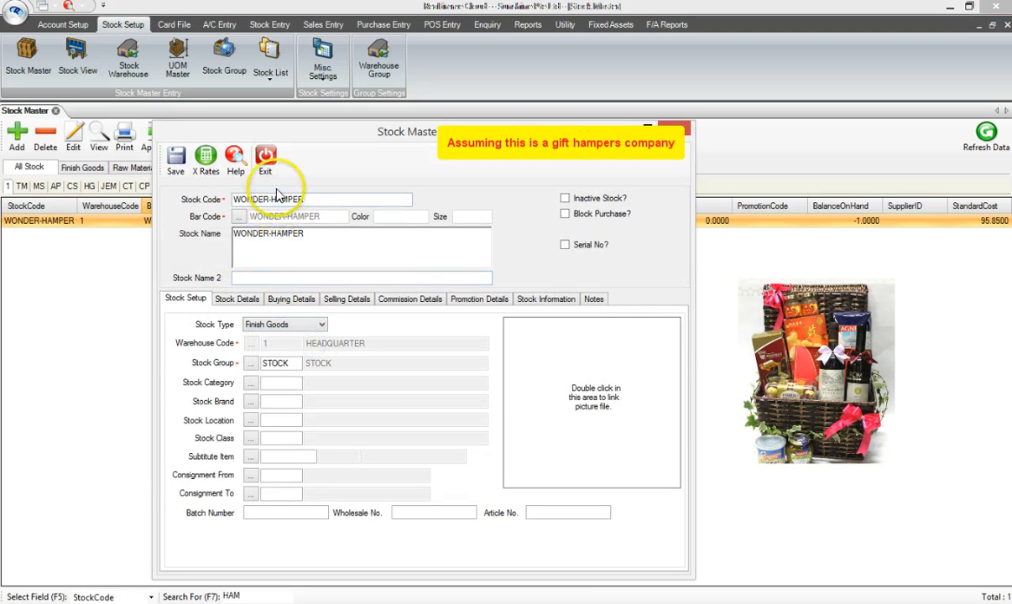
click(265, 156)
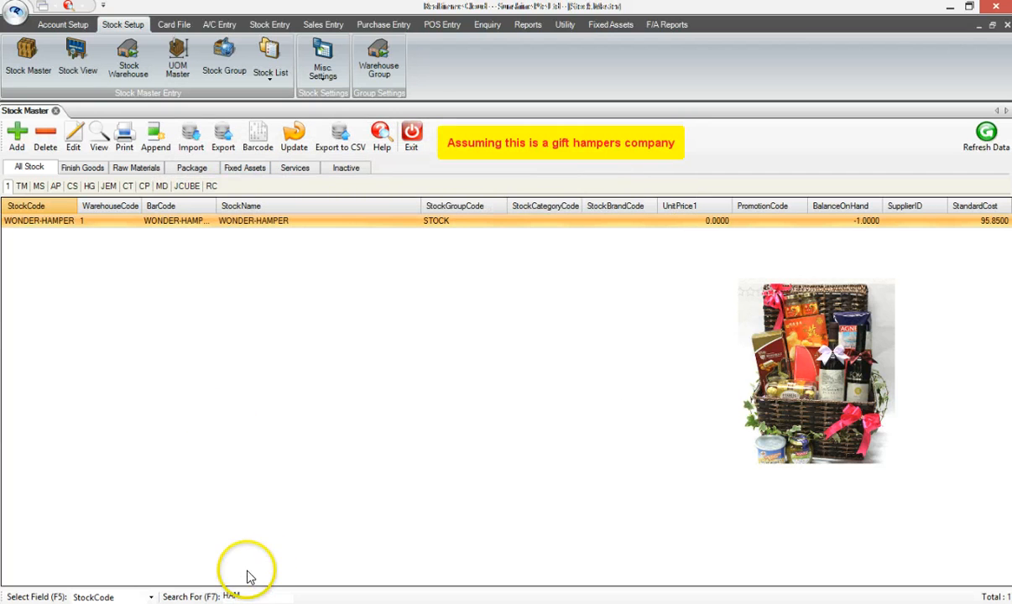
Clear the search, list the Raw Materials stock and open the FOODSTUFF 1 record to review it
double_click(220, 596)
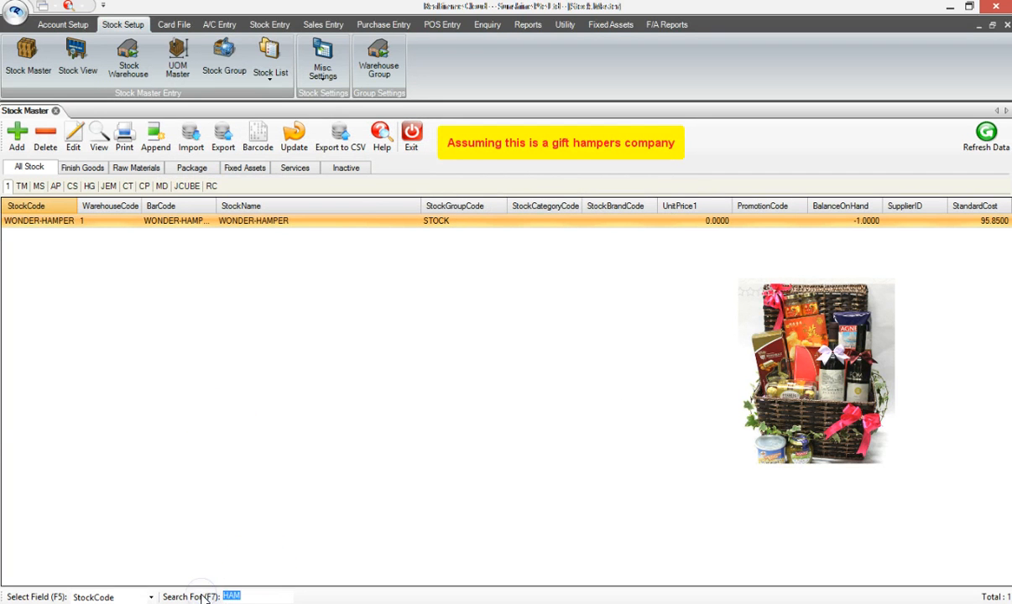
click(216, 503)
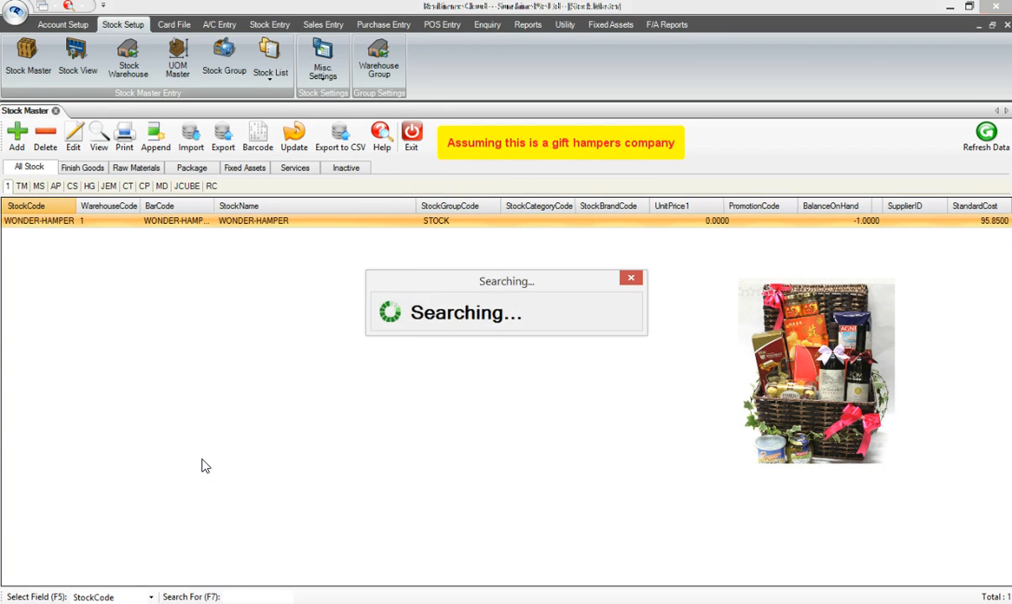
click(139, 166)
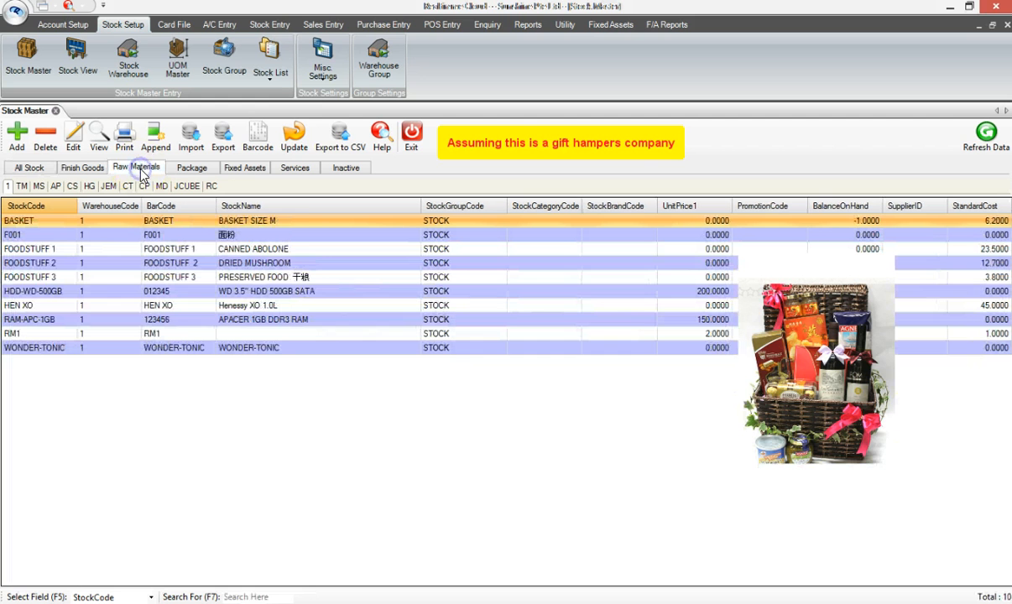
double_click(277, 248)
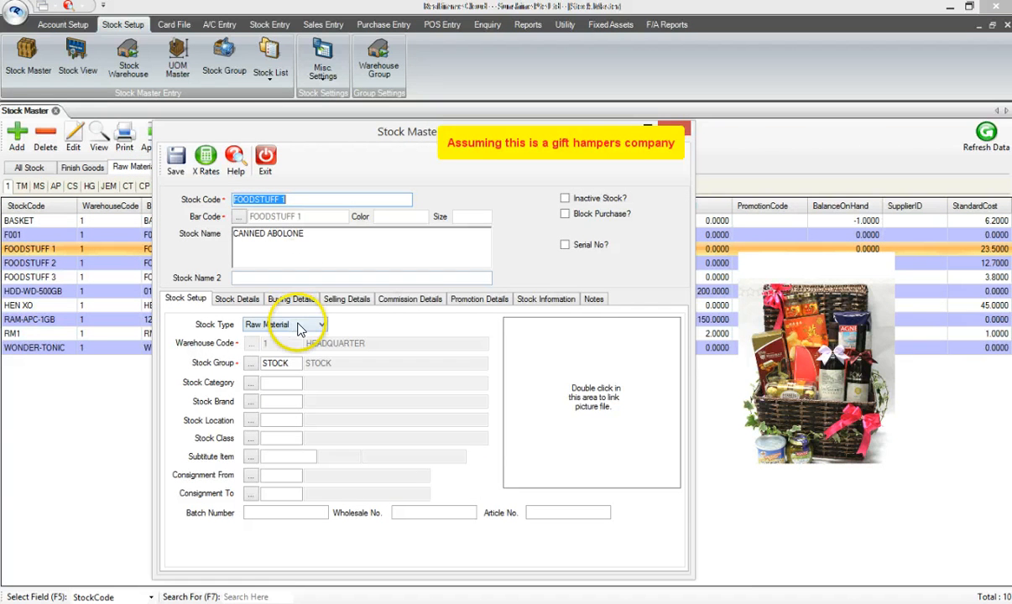
click(265, 156)
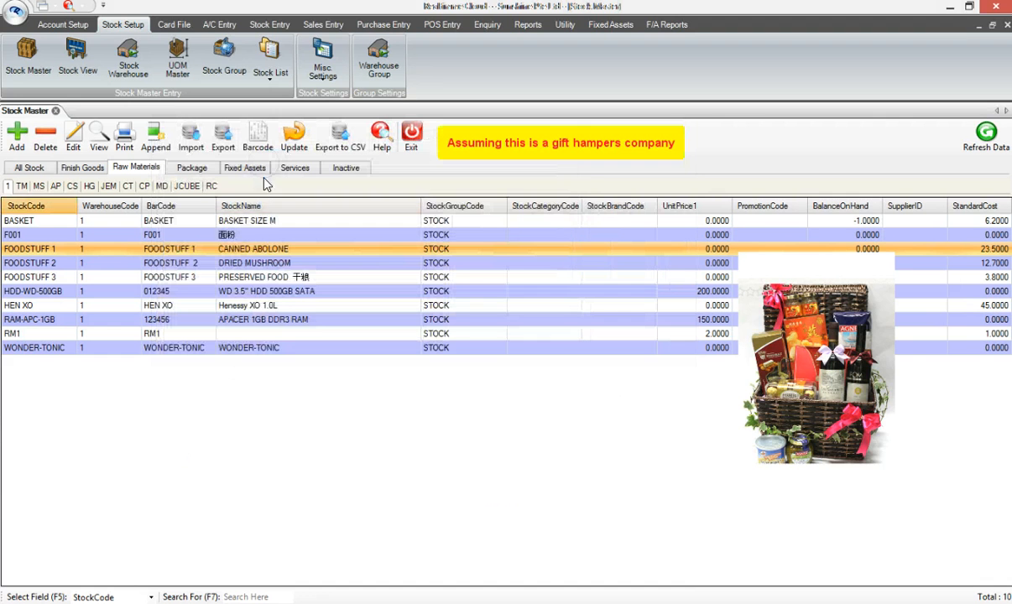
Open the FOODSTUFF 3 raw material record to review its details and close it
click(246, 277)
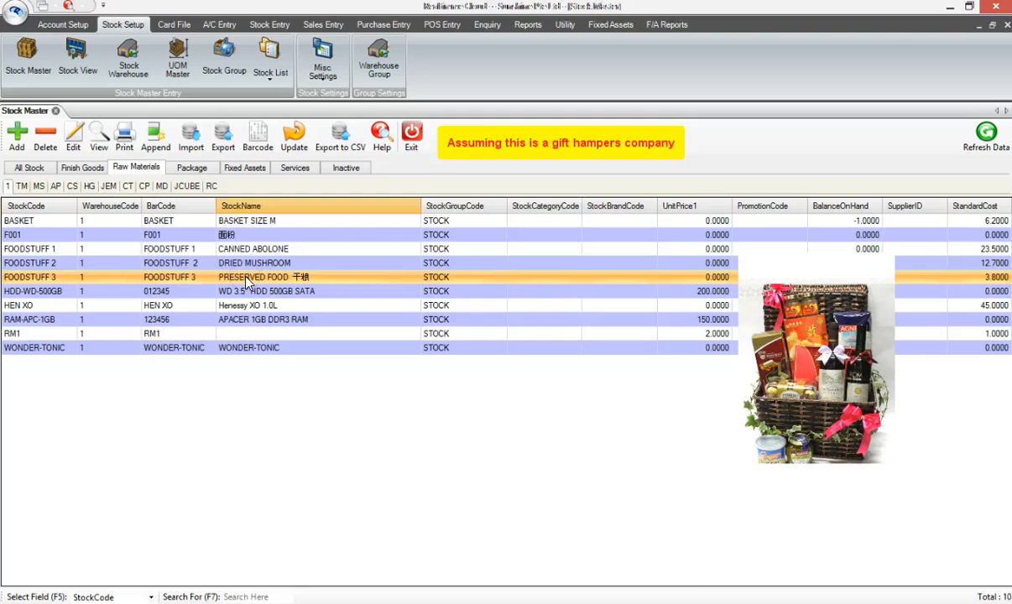
double_click(246, 278)
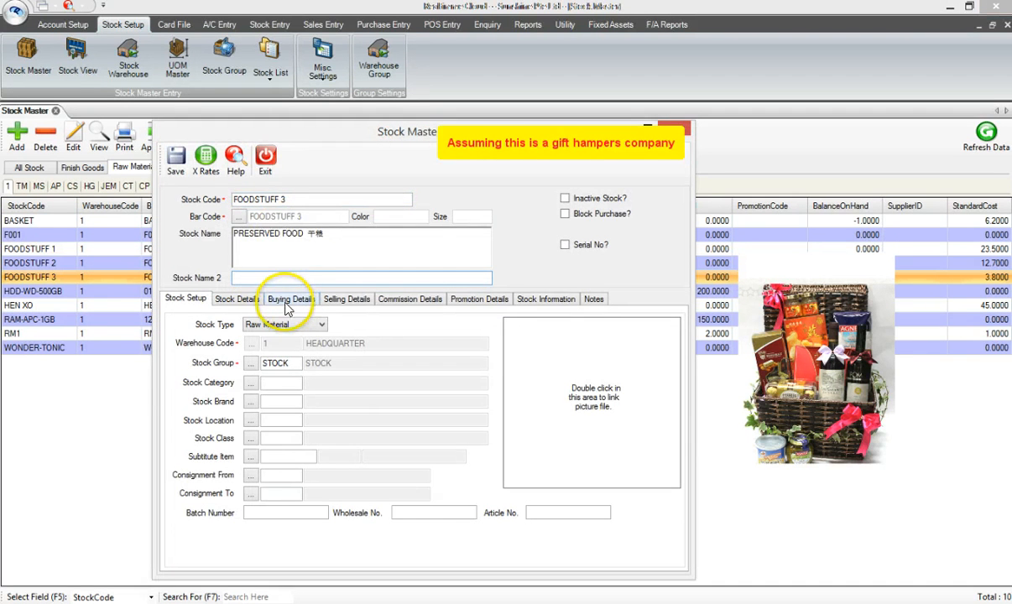
click(265, 156)
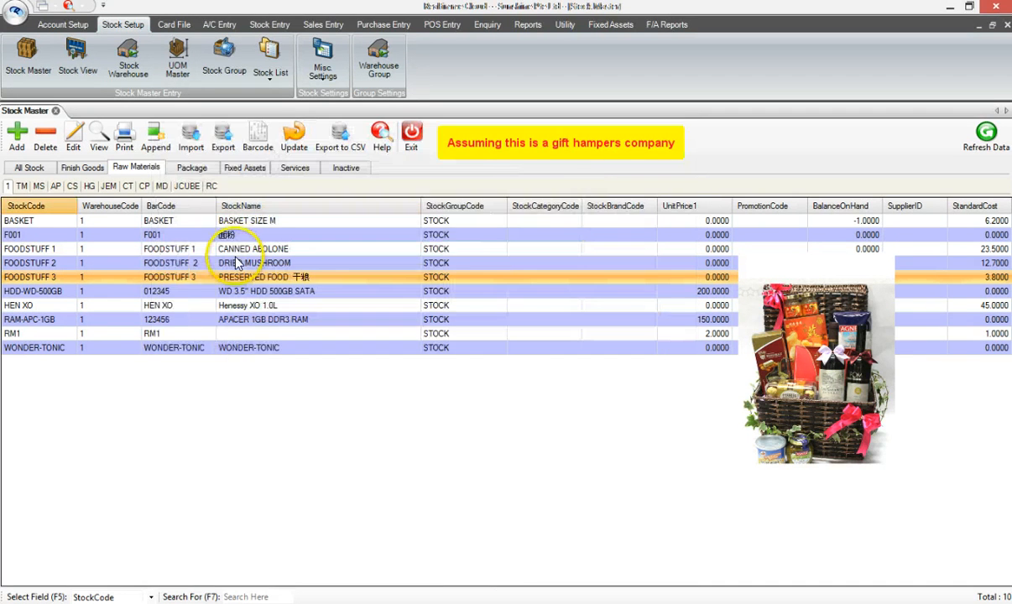
List the Finish Goods stock and open the BC 3586 hamper record to review it
click(92, 168)
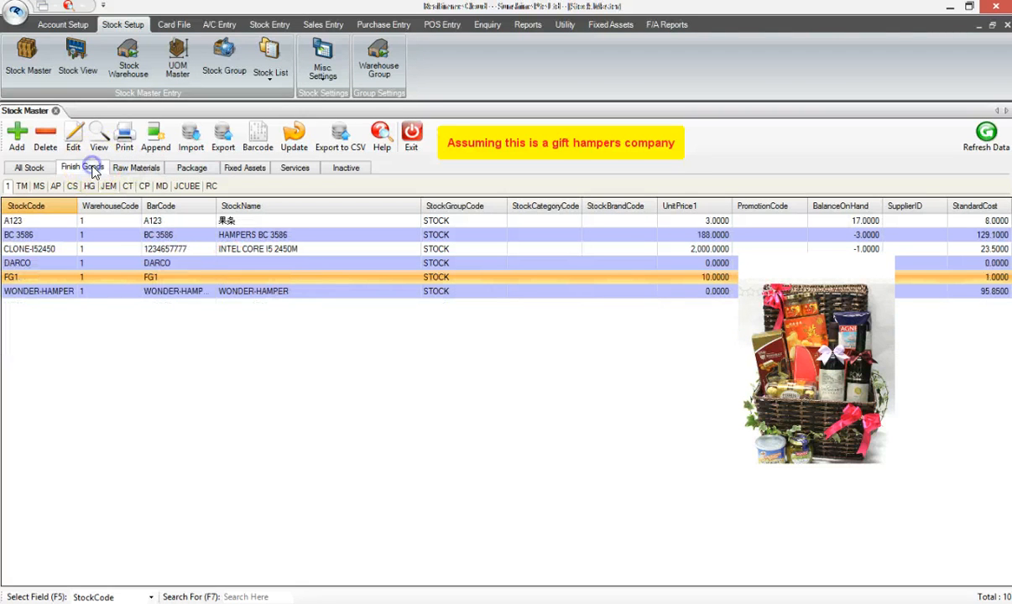
click(199, 237)
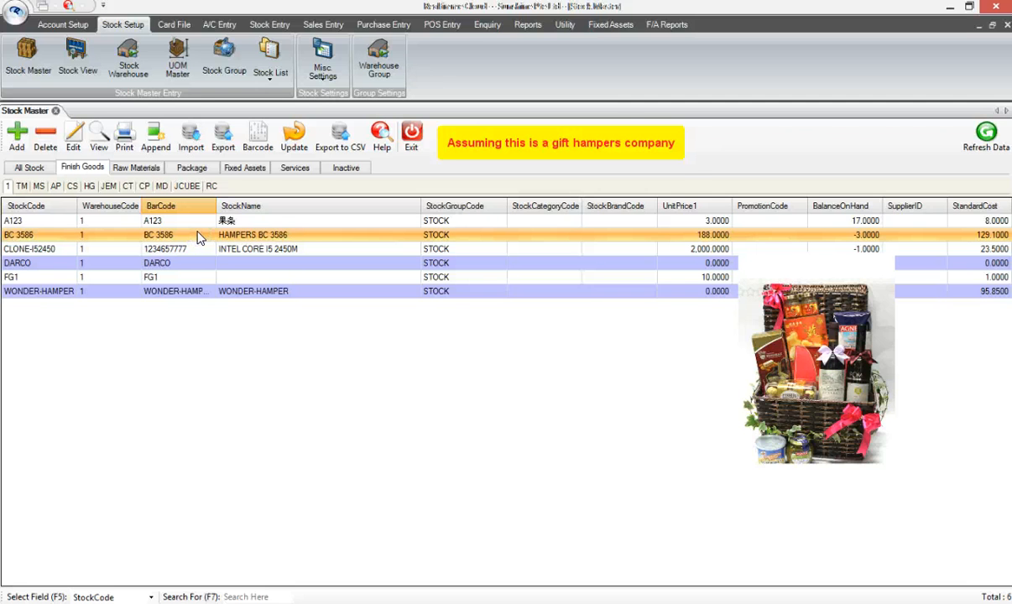
double_click(199, 237)
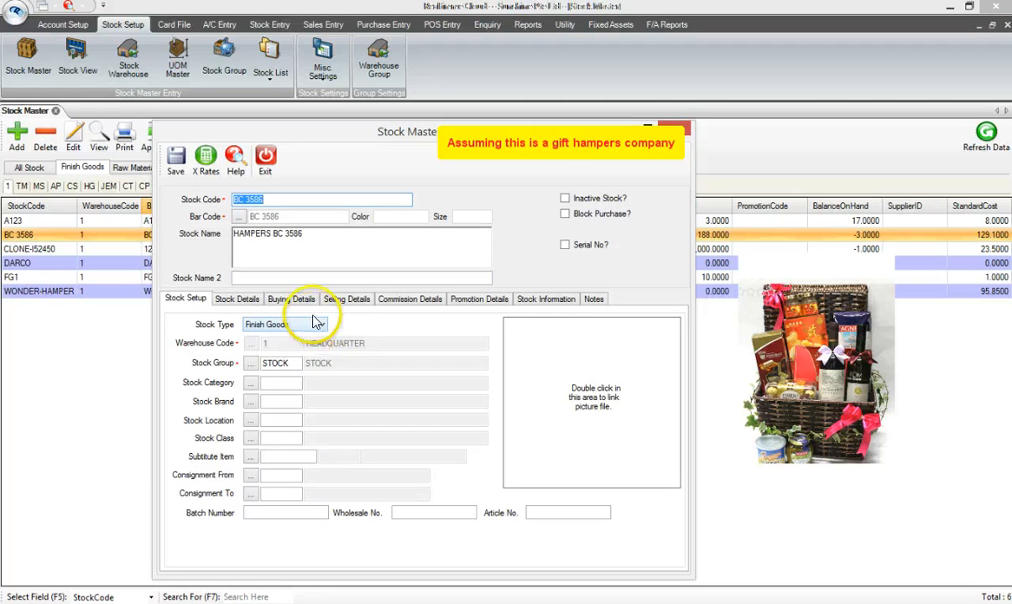
click(265, 160)
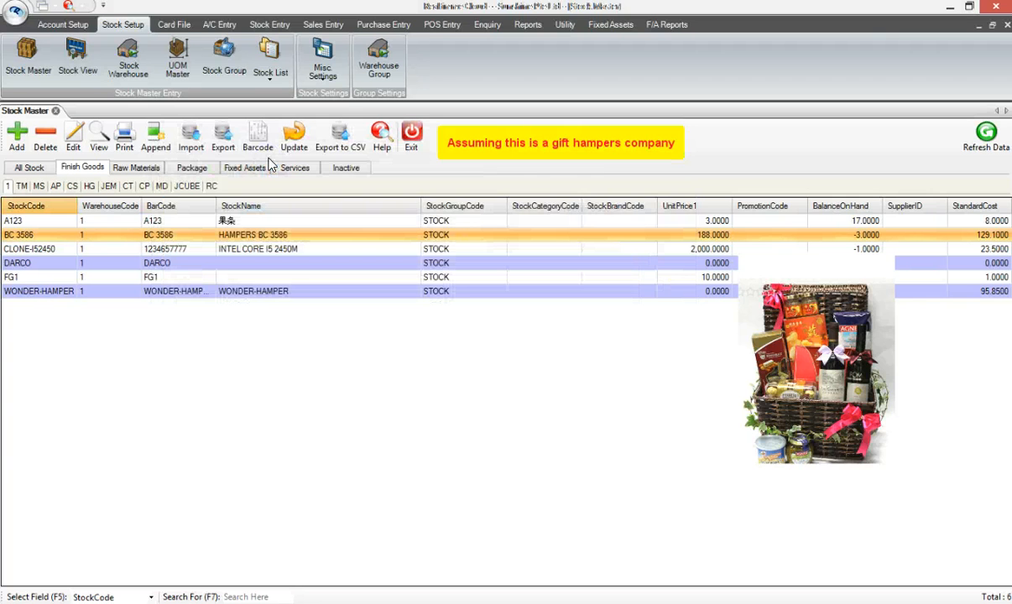
Open the Finish Goods Master and edit the BC 3586 hamper's component list
click(290, 30)
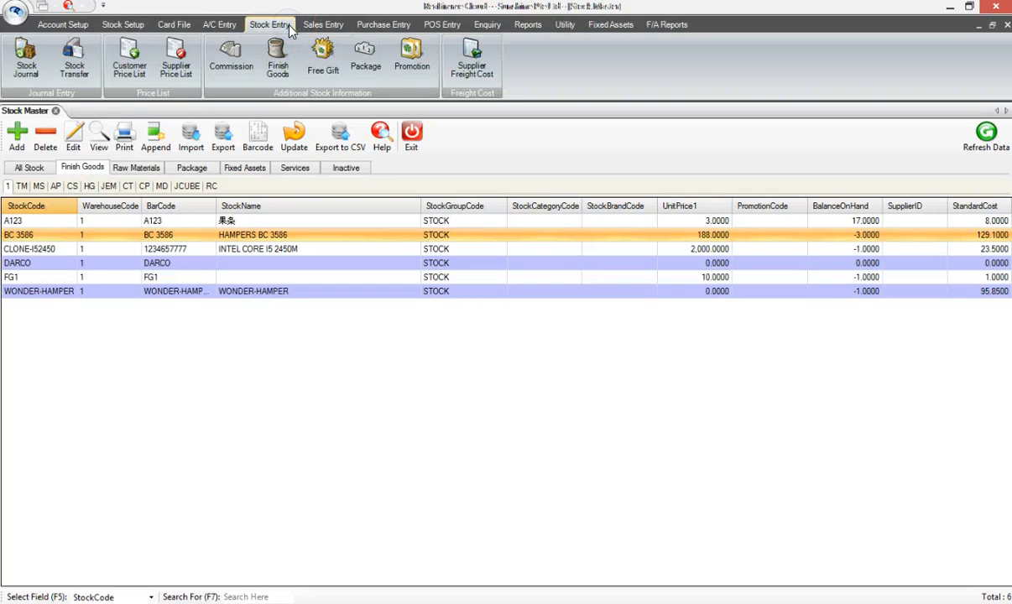
click(270, 27)
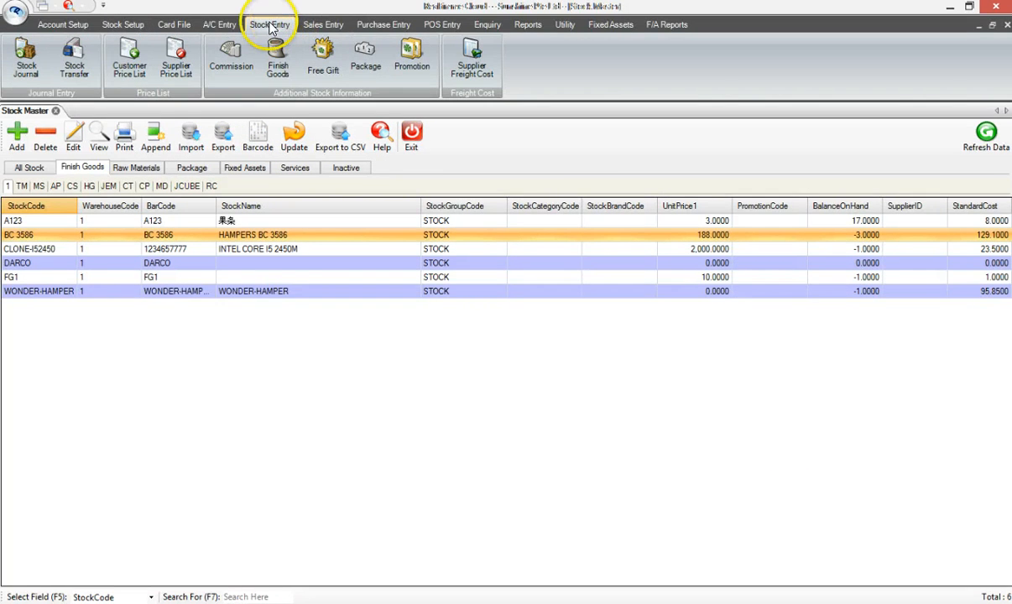
click(279, 69)
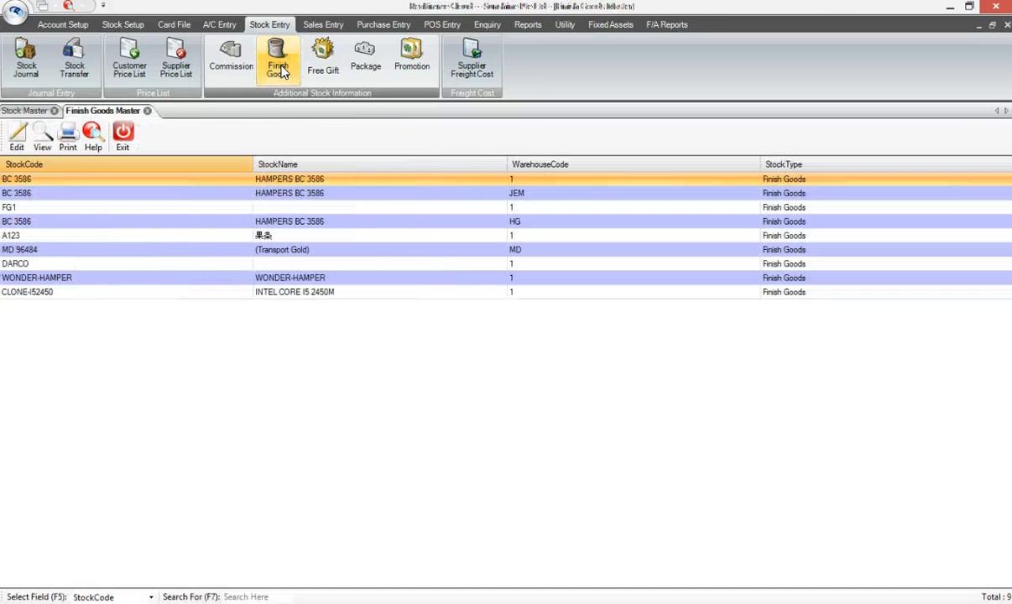
click(258, 131)
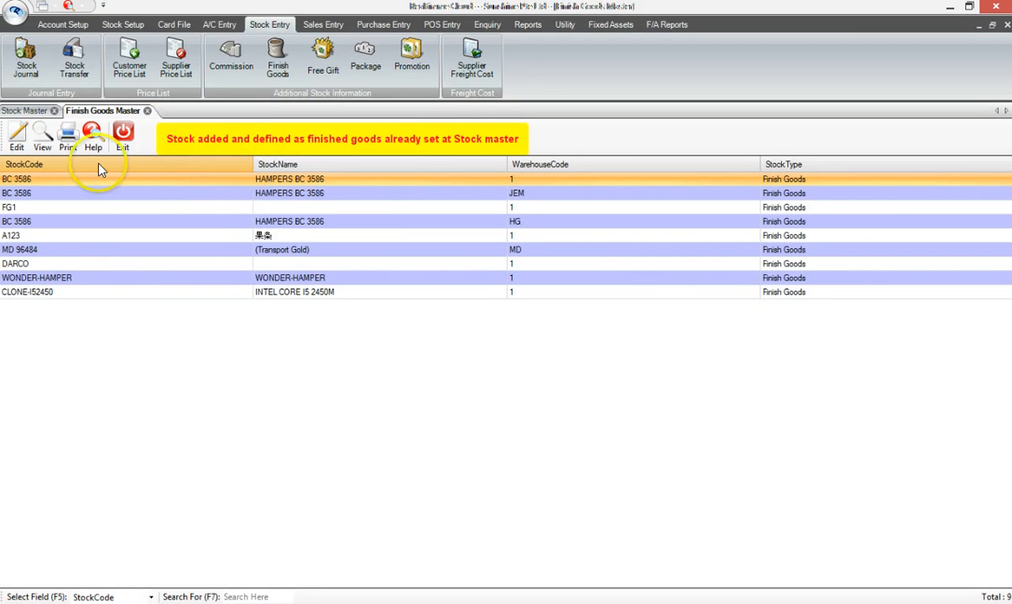
click(17, 136)
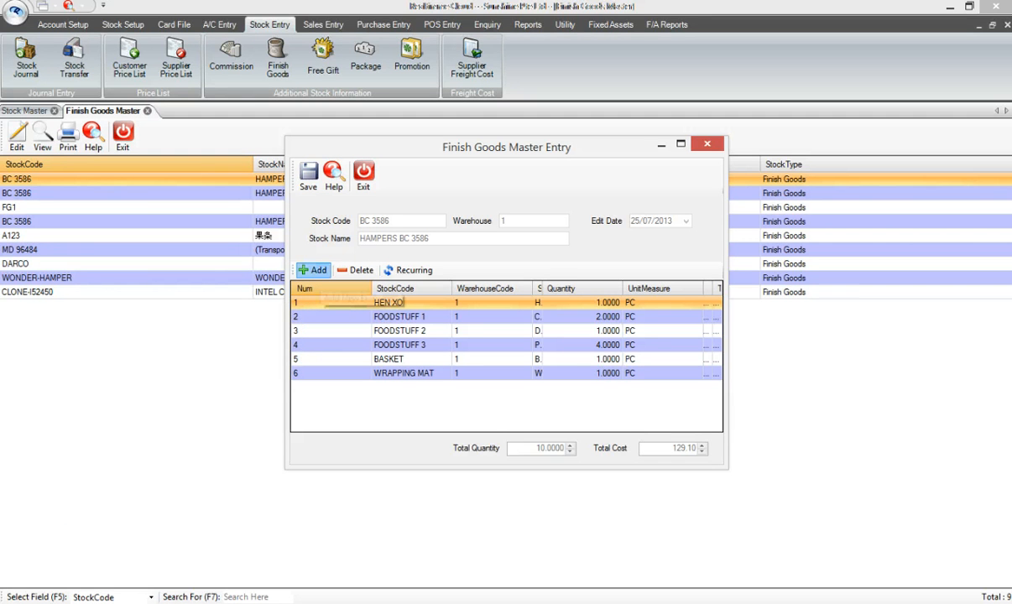
Open the form for adding a component to the hamper to review its fields, then leave it empty
click(315, 270)
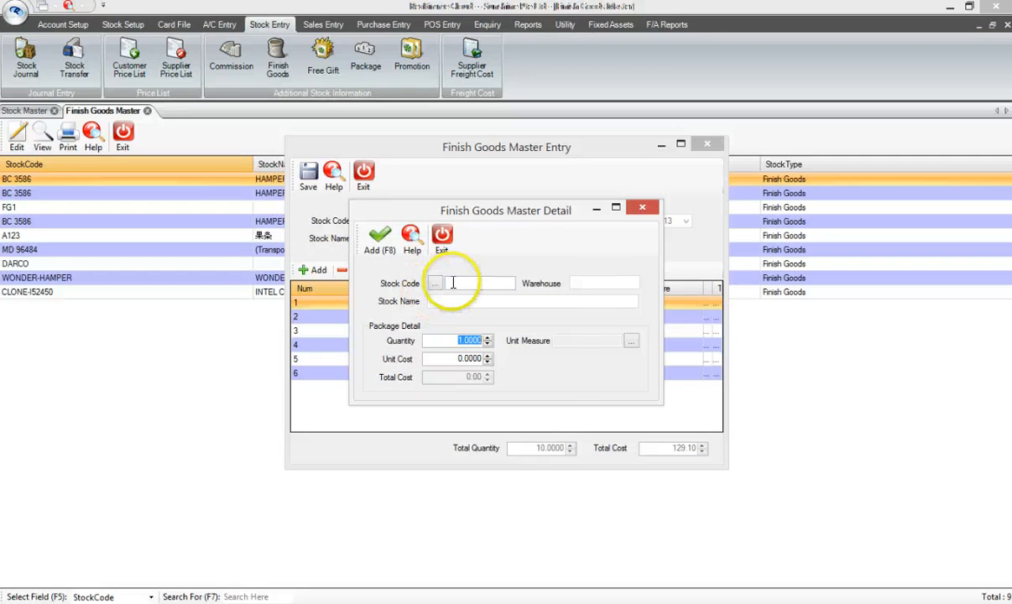
click(454, 282)
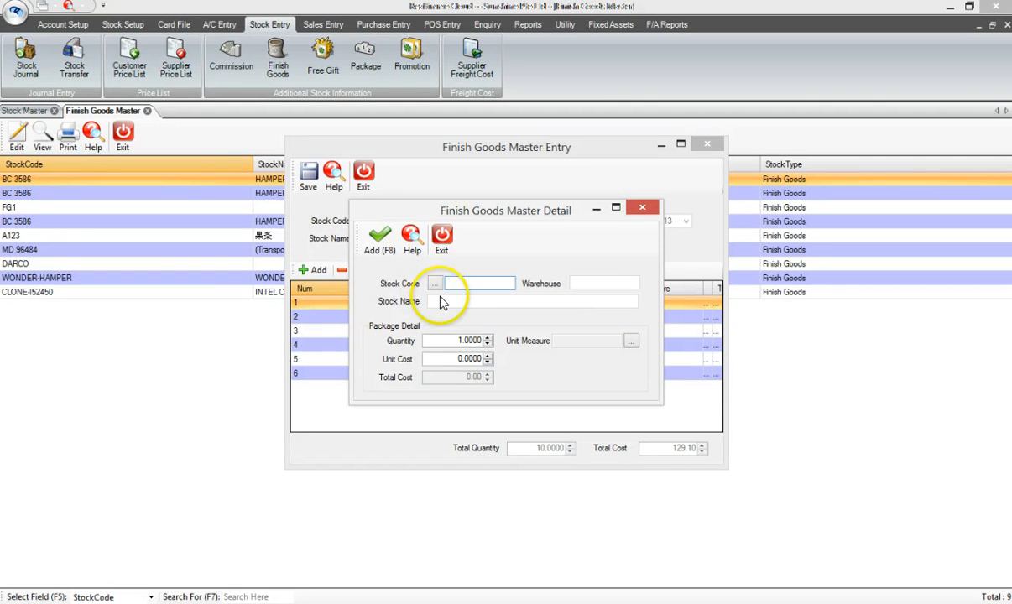
click(438, 301)
click(449, 338)
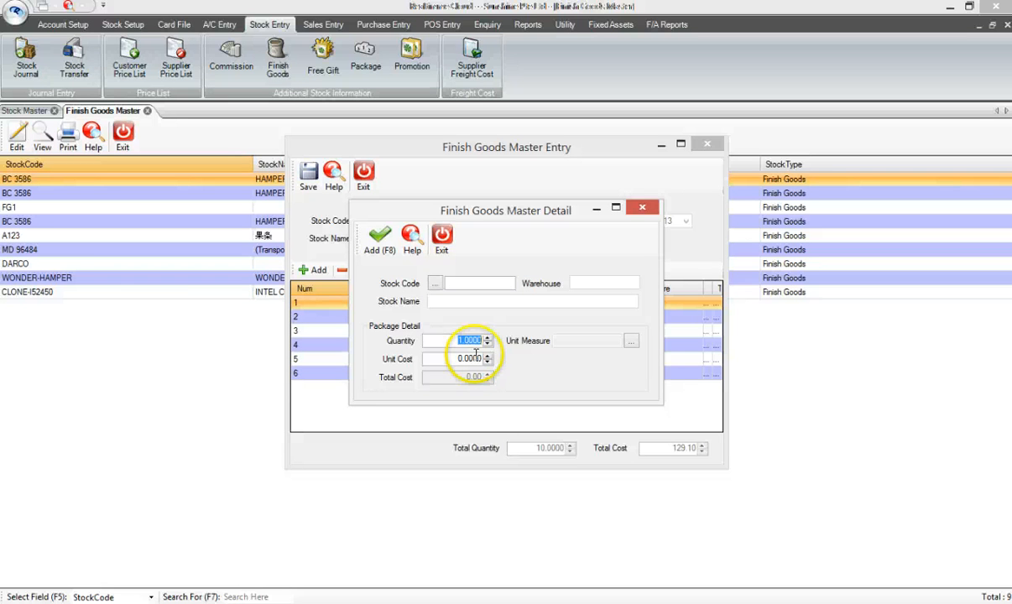
click(442, 239)
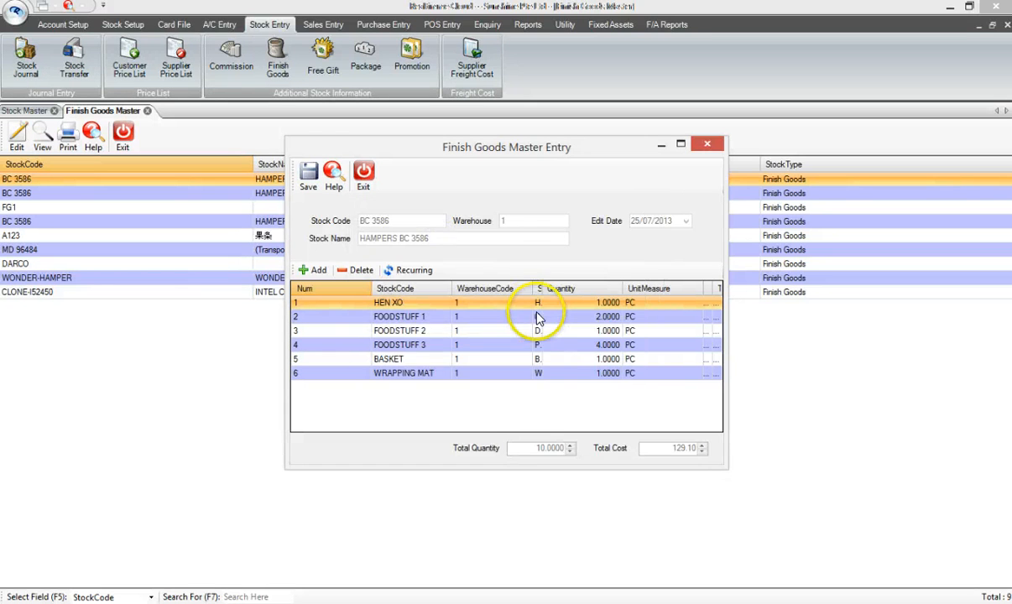
Open the FOODSTUFF 1 component line to review its quantity and unit cost
double_click(596, 316)
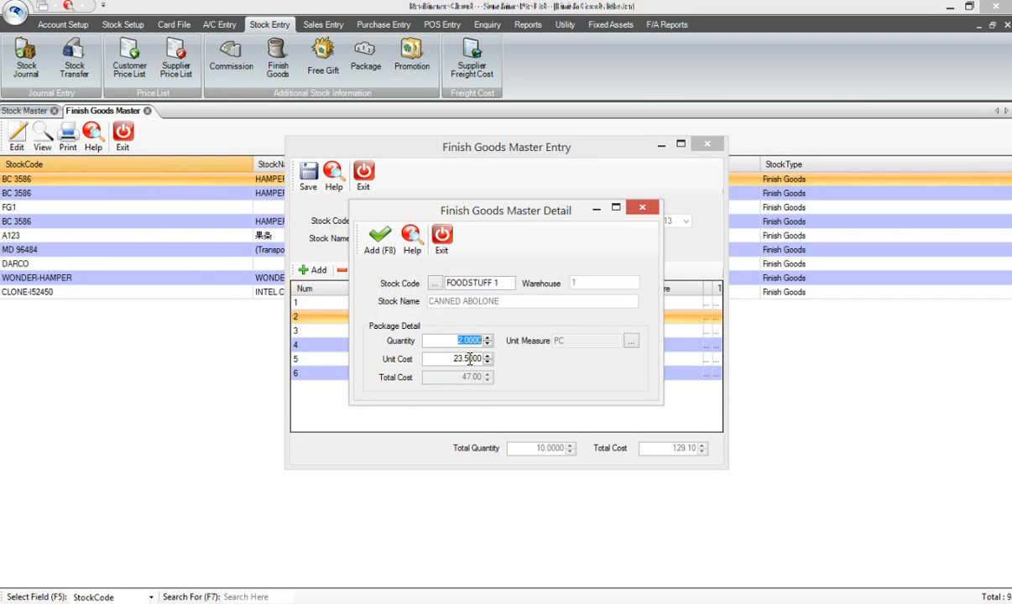
drag(451, 359, 480, 359)
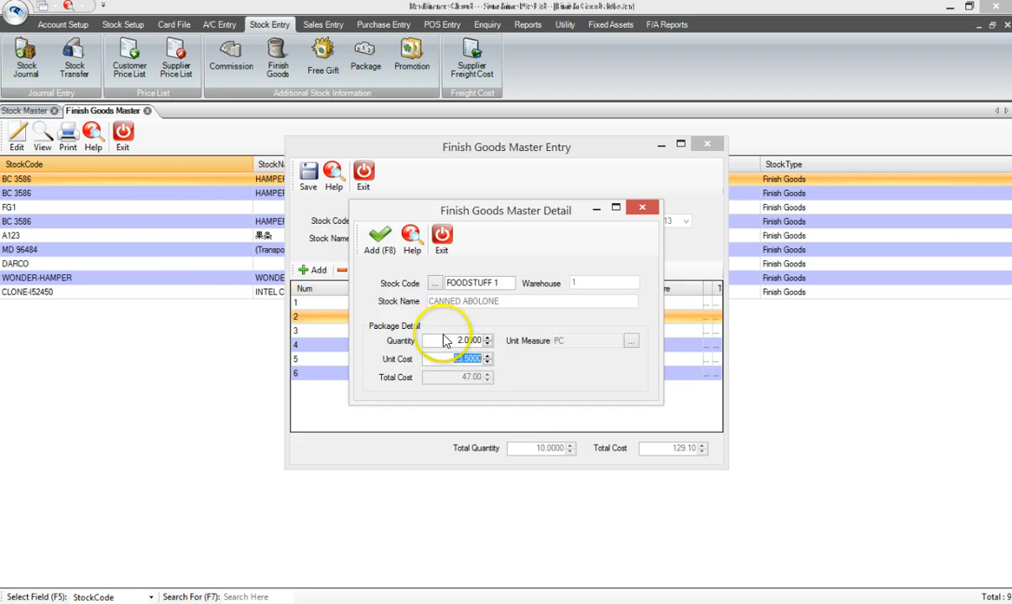
click(442, 238)
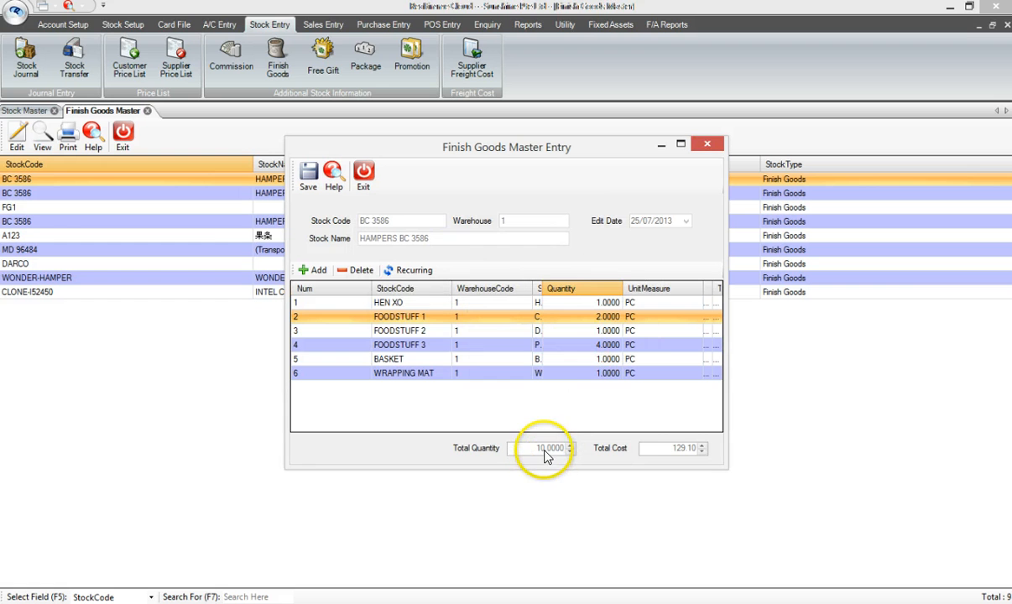
click(678, 451)
click(481, 331)
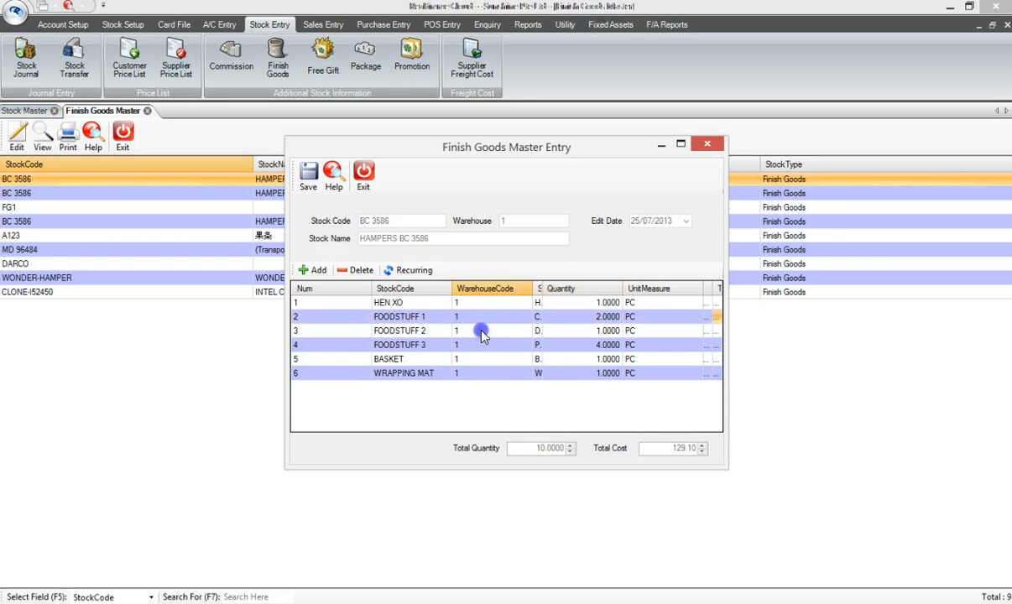
Look over the BC 3586 hamper's remaining component lines and save the hamper record
click(481, 350)
click(481, 360)
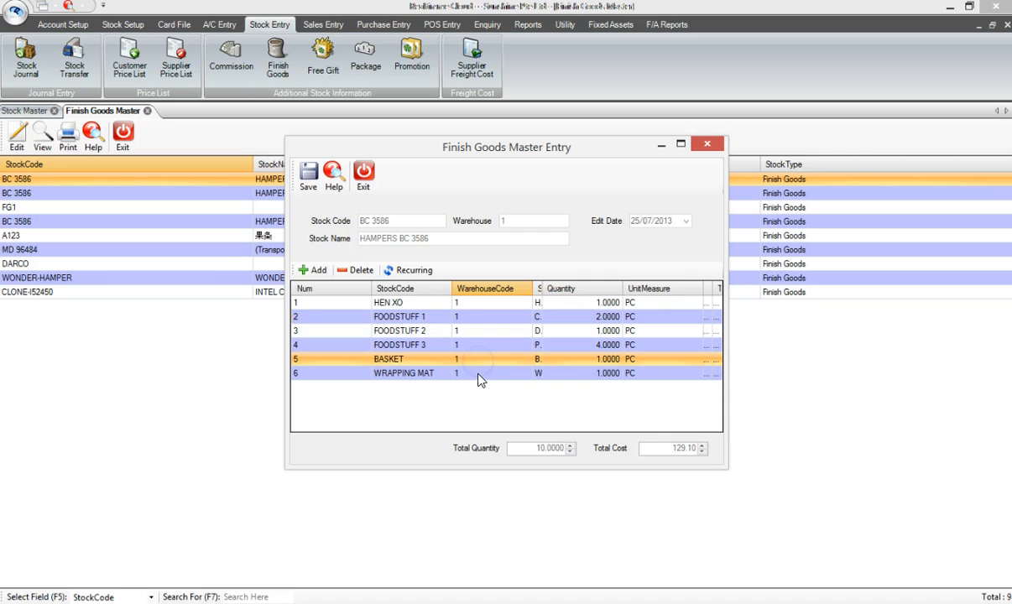
click(479, 374)
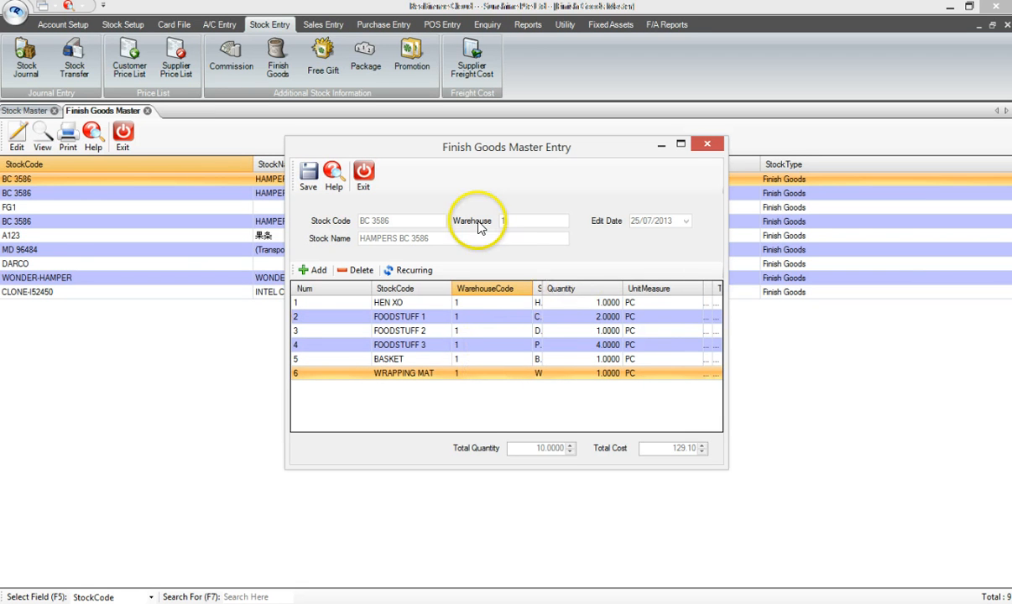
click(308, 181)
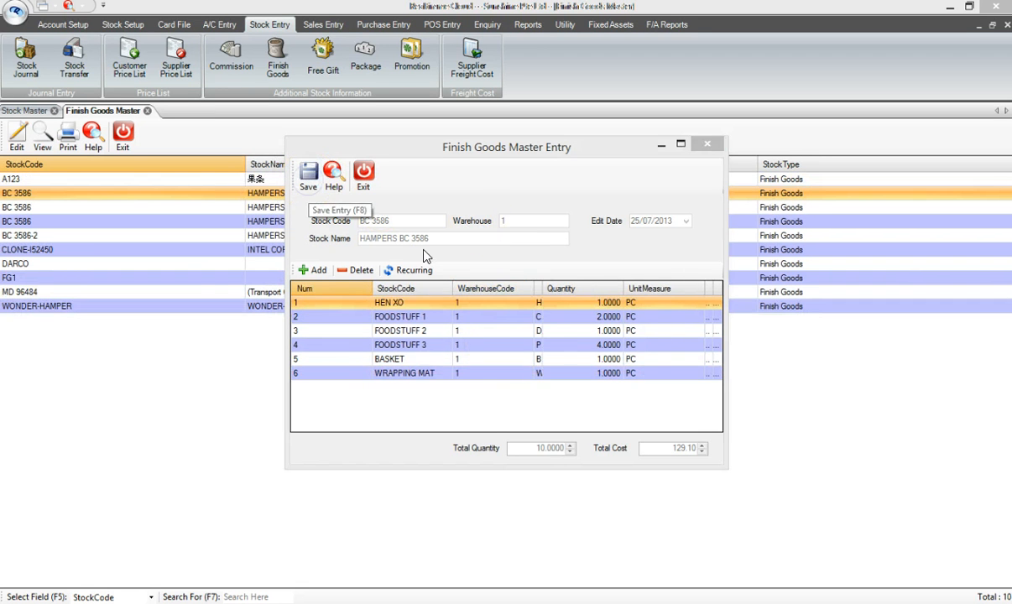
Set the BC 3586-2 stock item's type to Finish Goods, save it without appending to other warehouses, and close the form
click(592, 367)
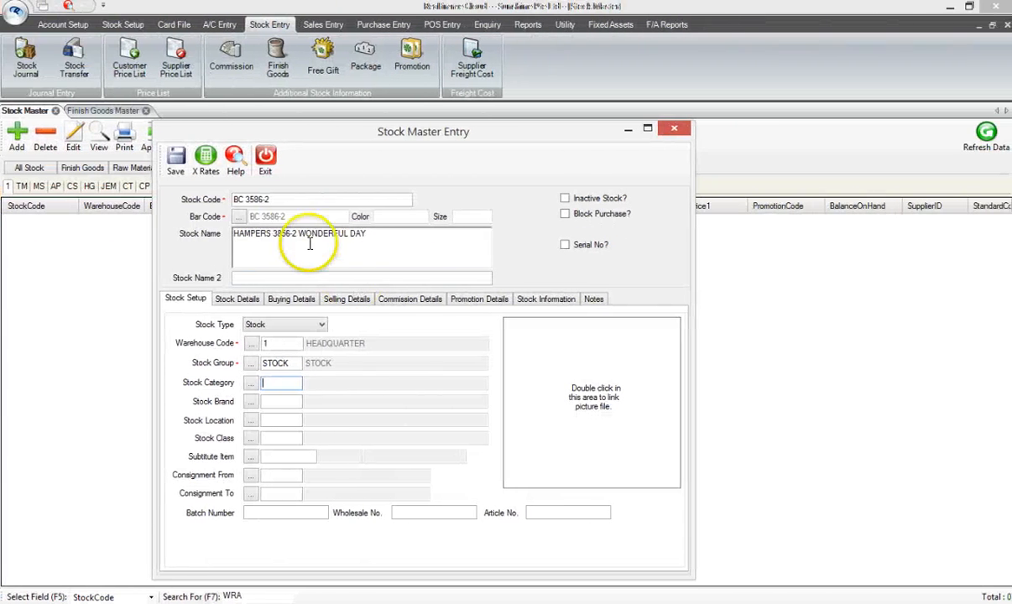
drag(287, 199, 221, 200)
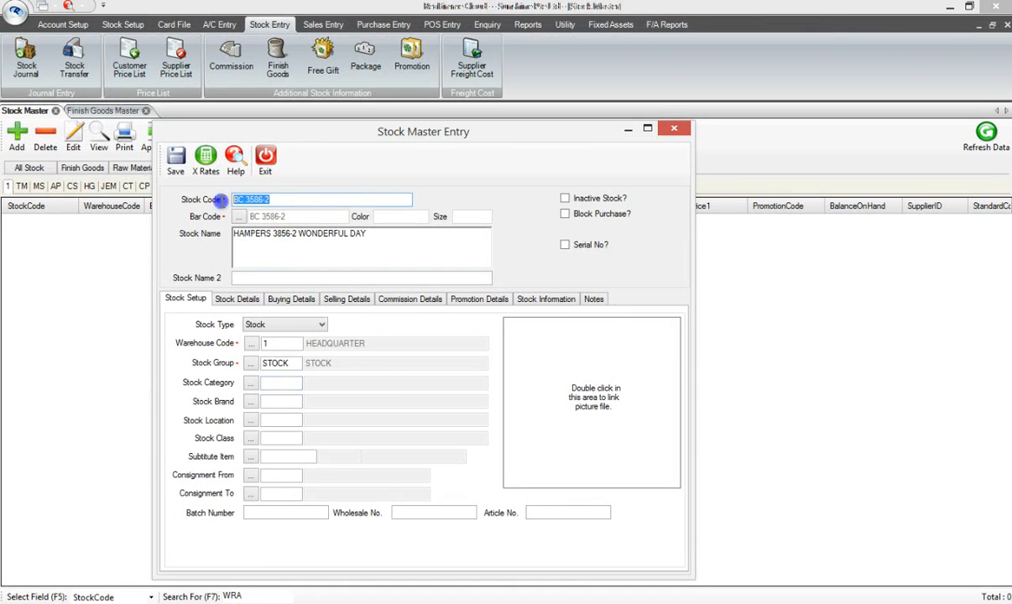
click(320, 325)
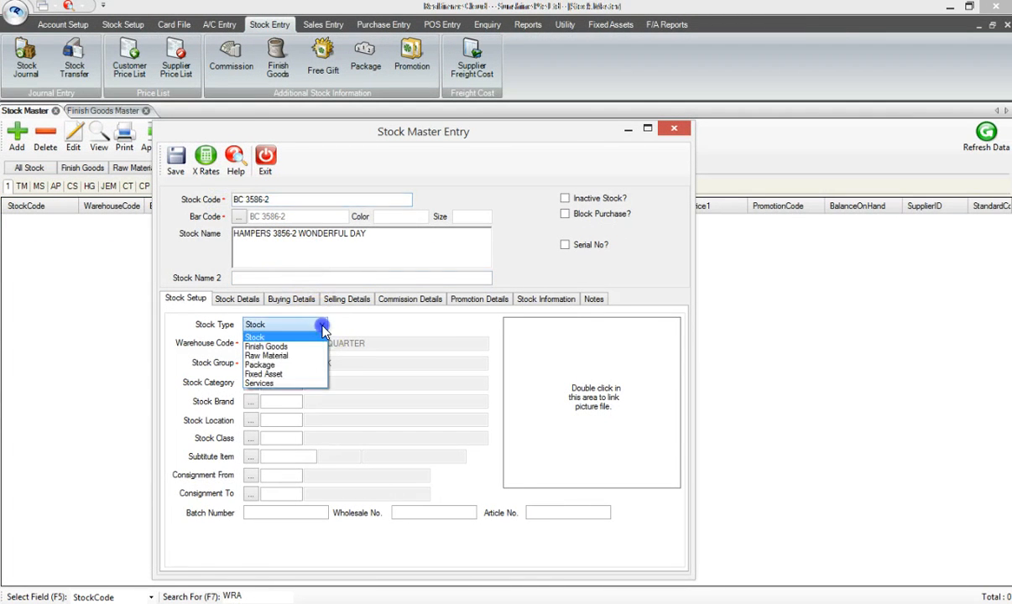
click(315, 347)
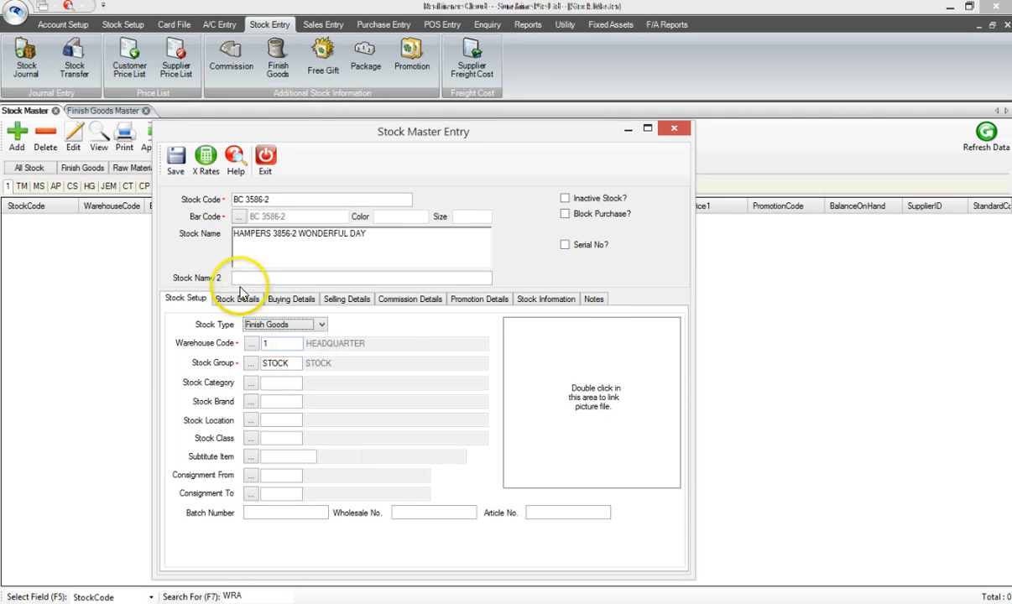
click(176, 159)
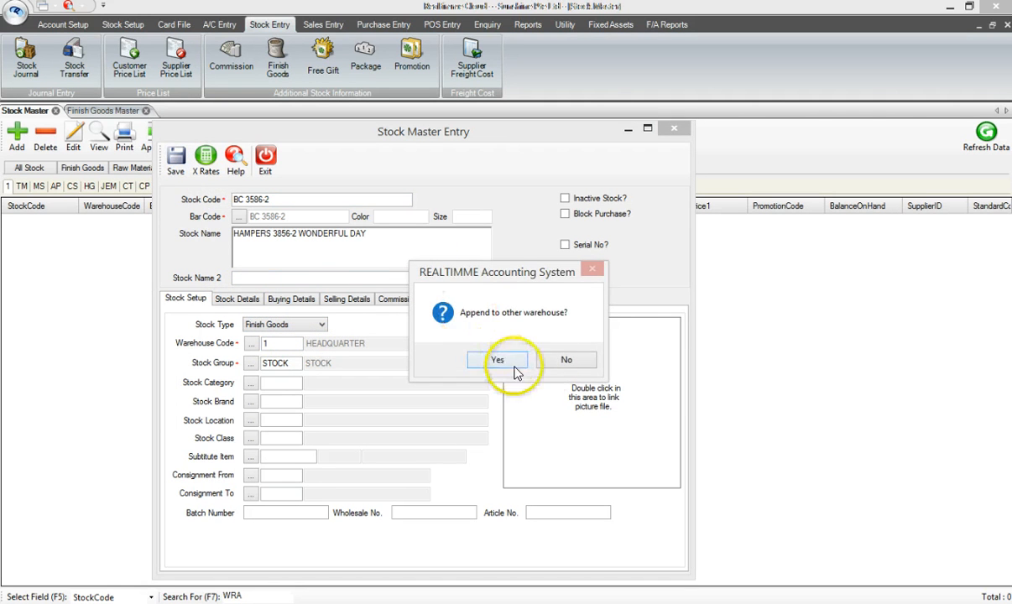
click(566, 360)
click(591, 360)
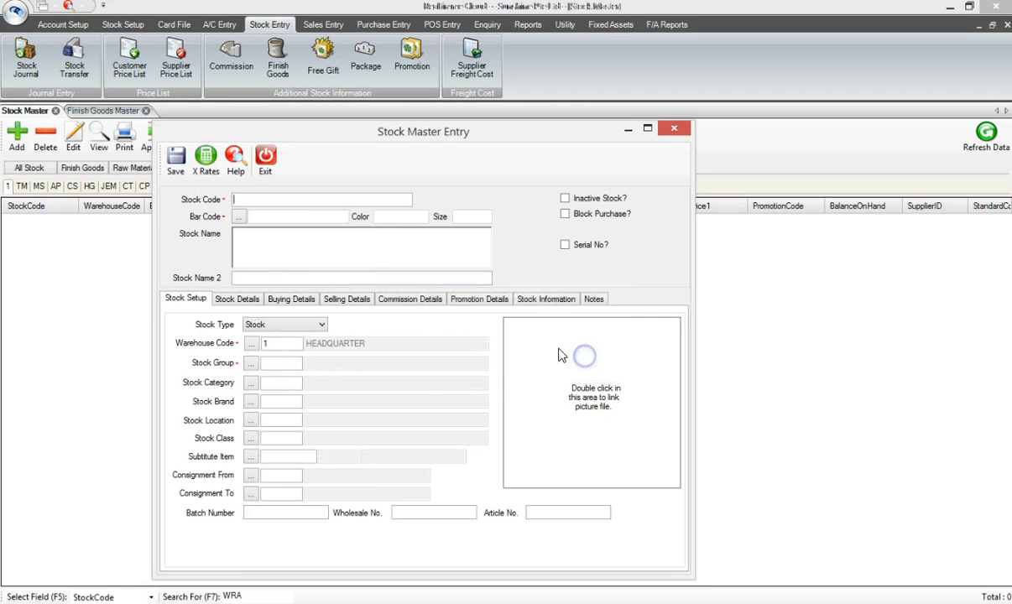
click(264, 159)
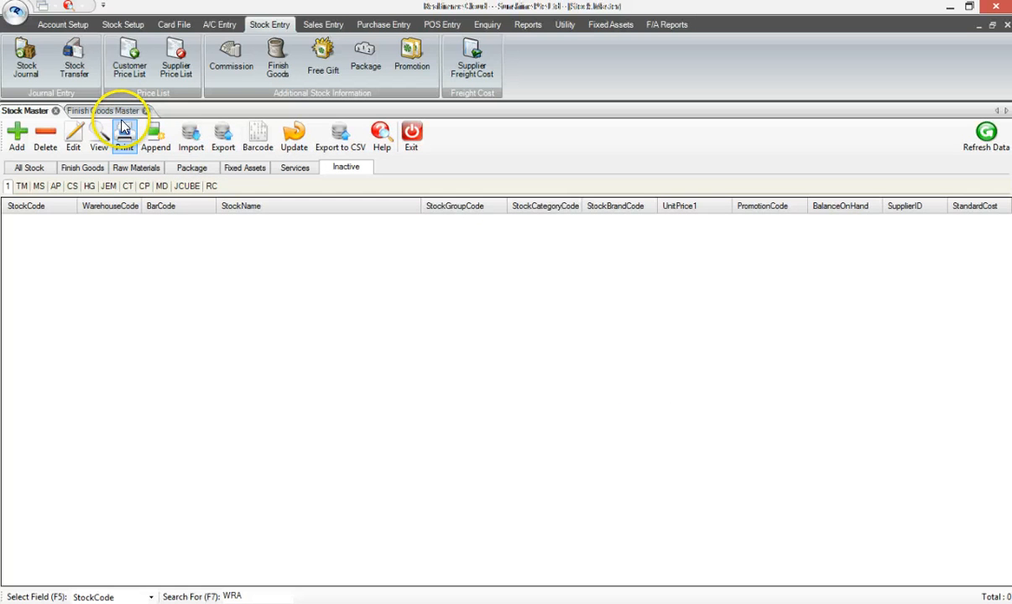
Open the BC 3586-2 hamper in the Finish Goods Master and copy in the component list of hamper BC 3586
click(90, 236)
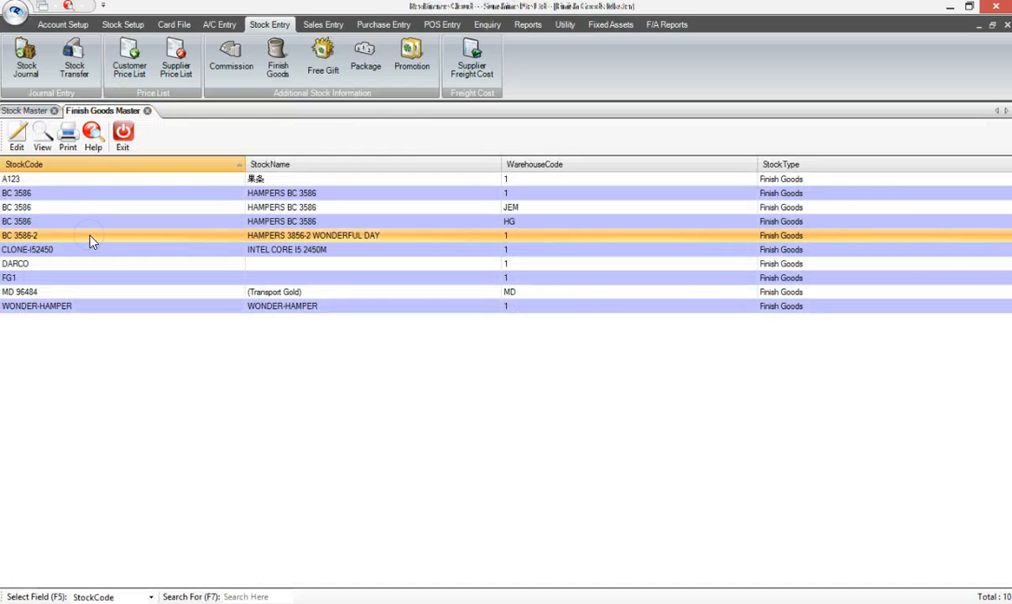
double_click(96, 236)
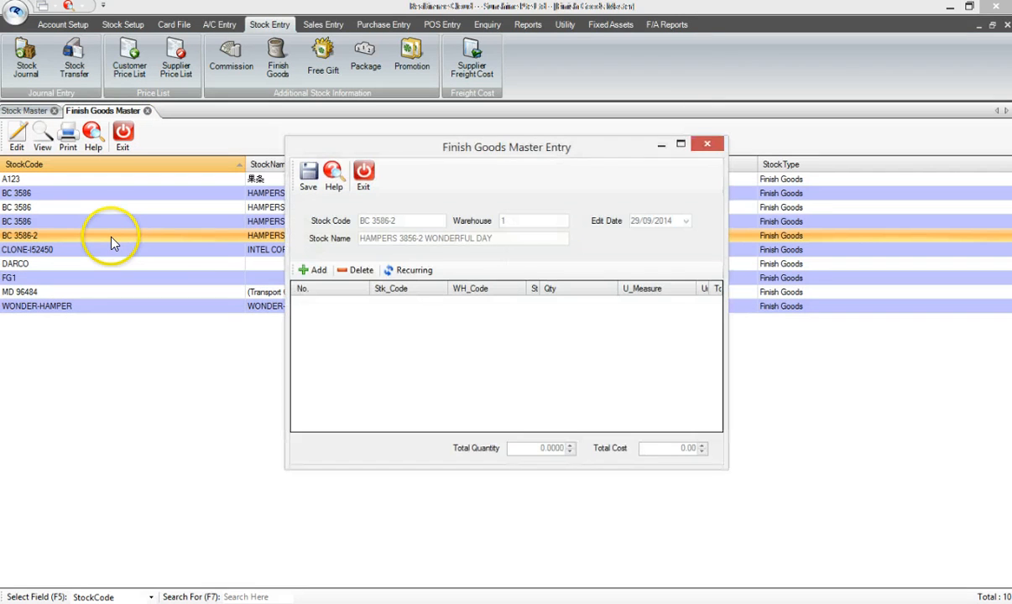
click(416, 273)
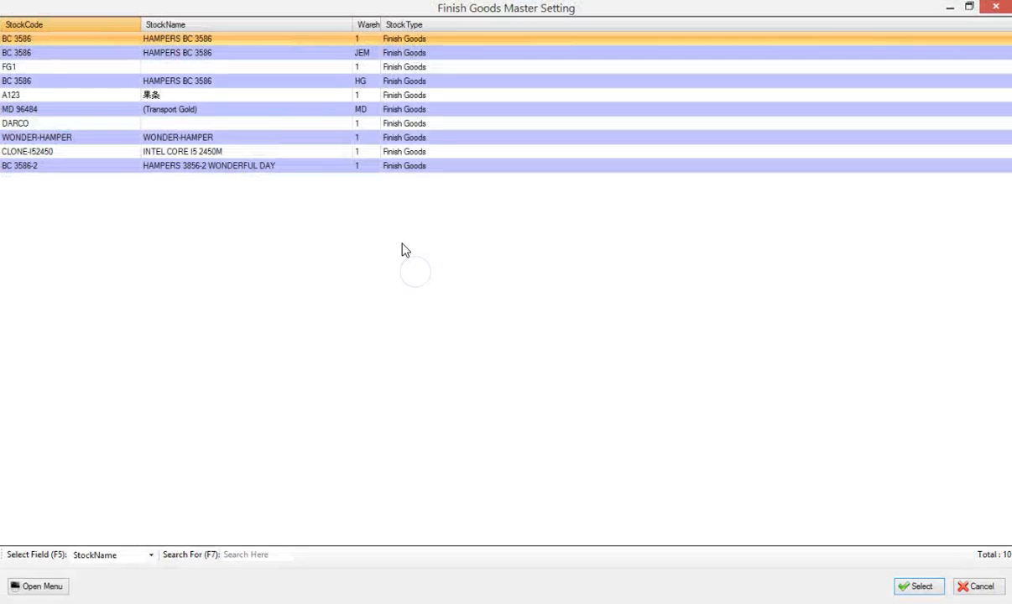
double_click(227, 39)
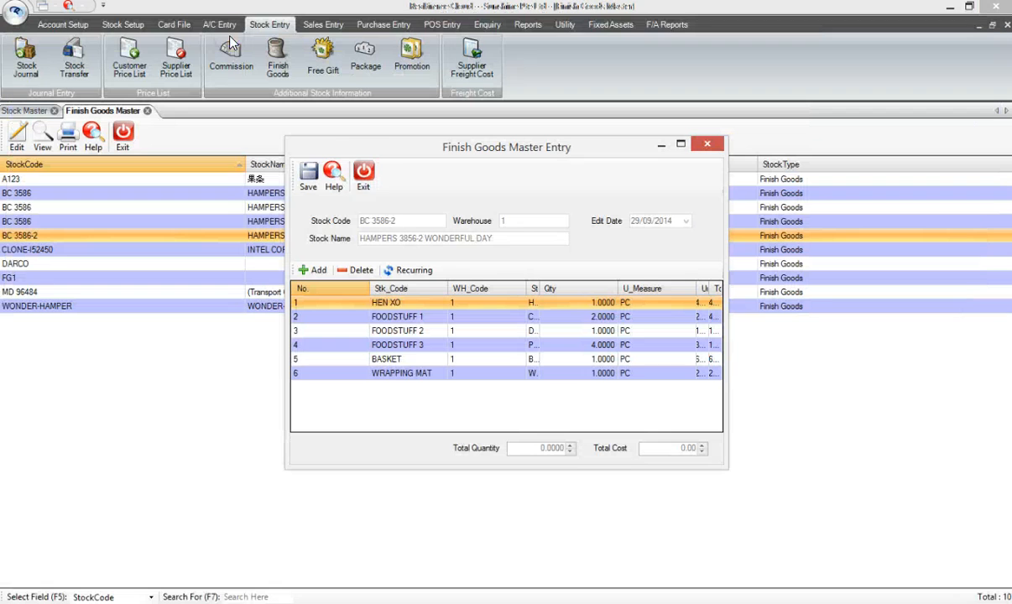
Set the FOODSTUFF 2 component's quantity to 2
click(393, 343)
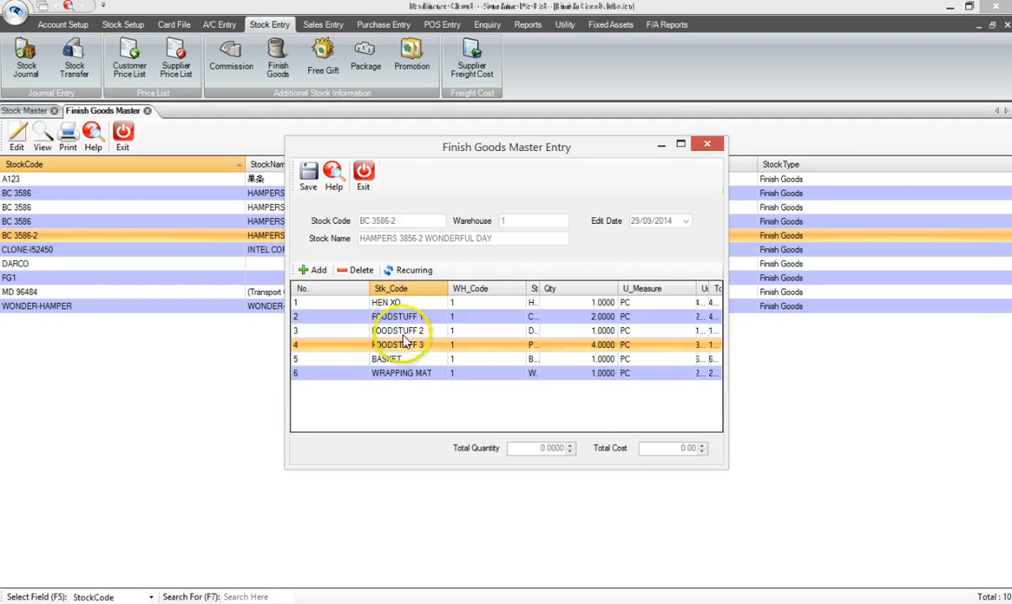
double_click(400, 331)
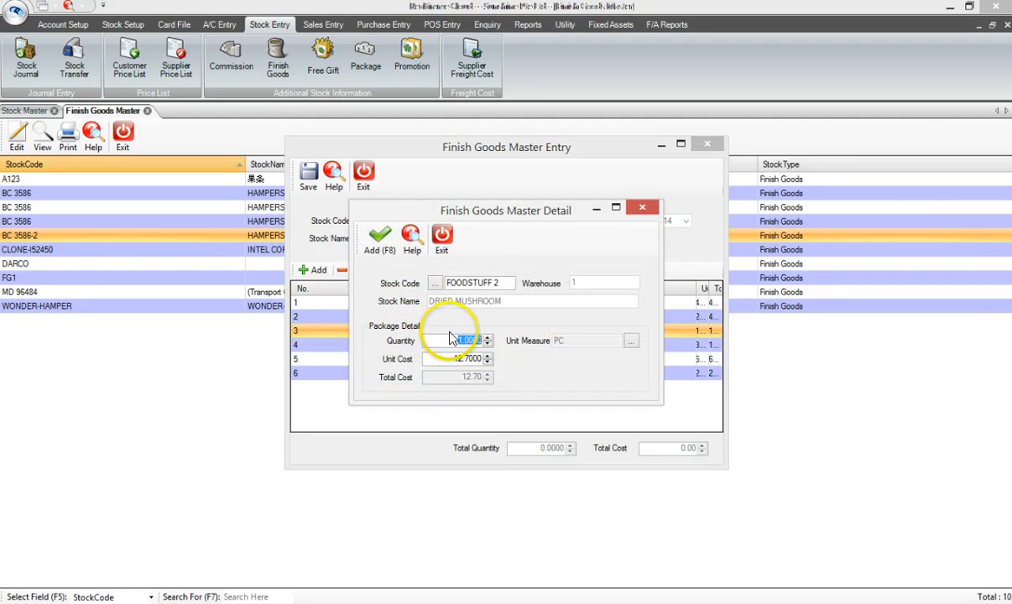
click(379, 237)
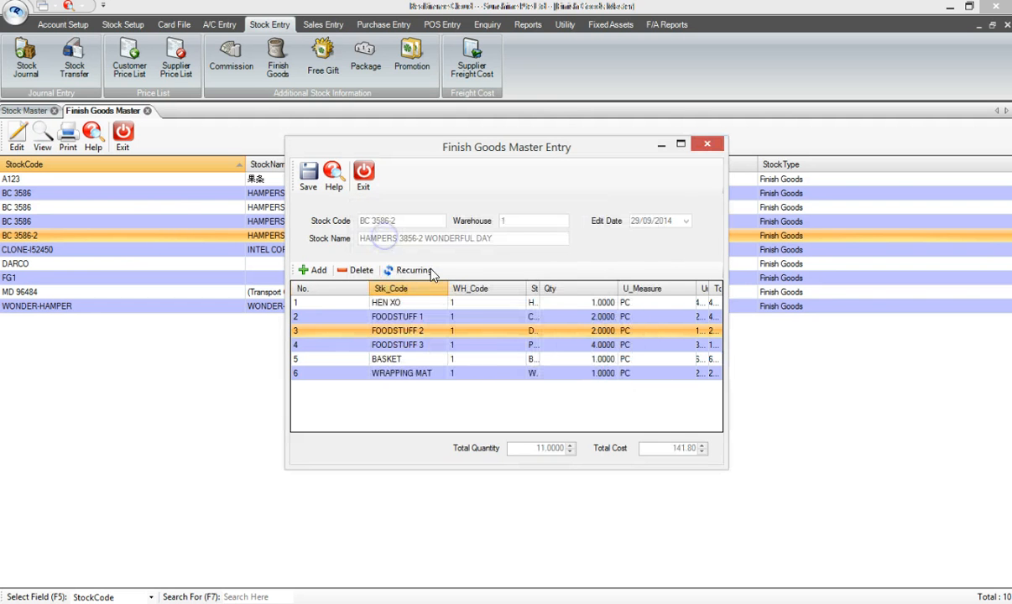
Set the HEN XO component's quantity to 2
double_click(495, 302)
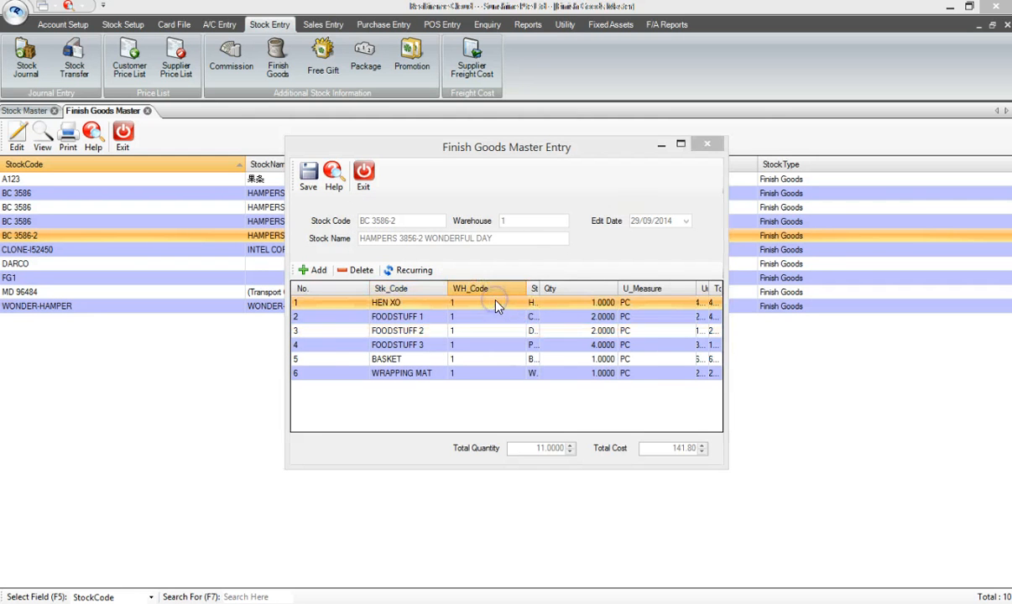
text(2)
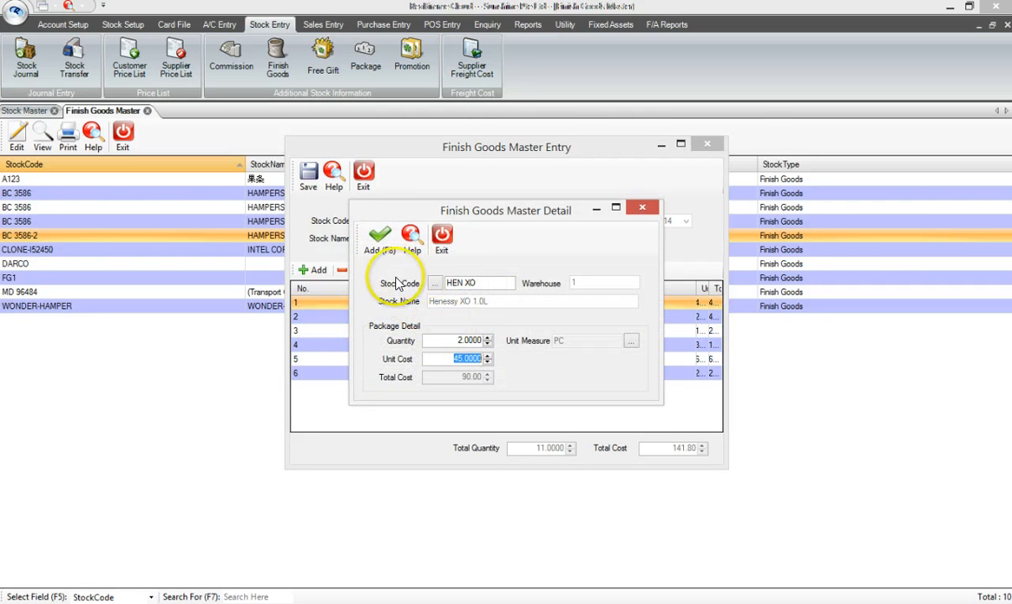
click(380, 239)
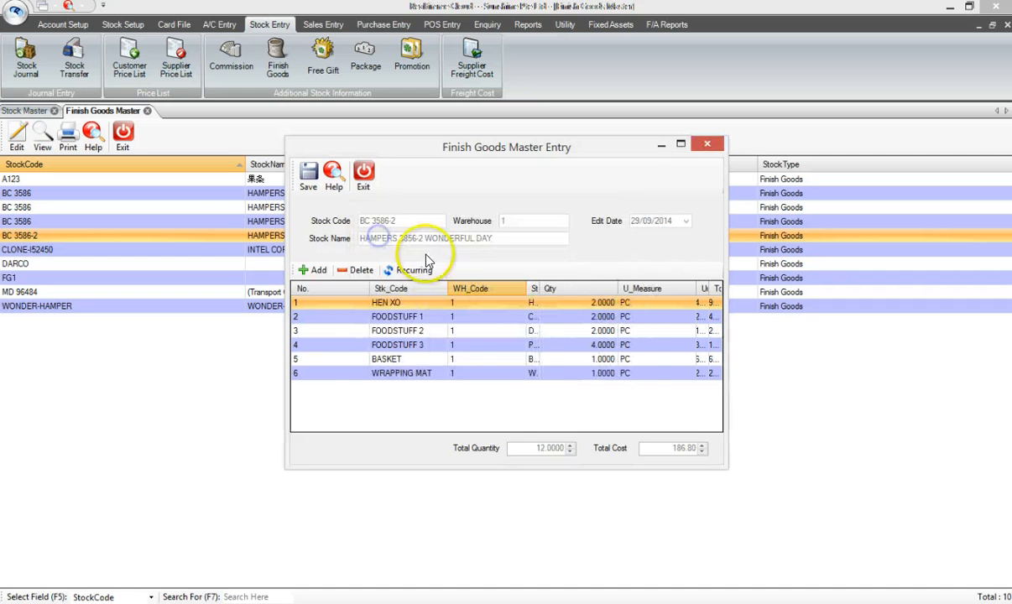
Add WONDER-TONIC as a raw material component with quantity 1 and save the BC 3586-2 hamper
click(487, 392)
click(319, 270)
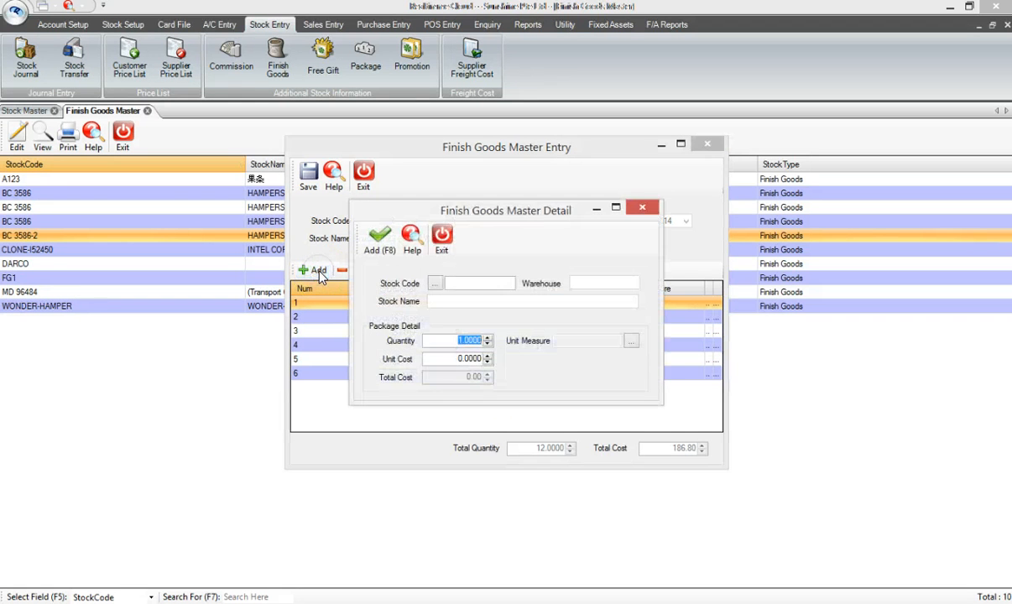
click(429, 287)
double_click(435, 286)
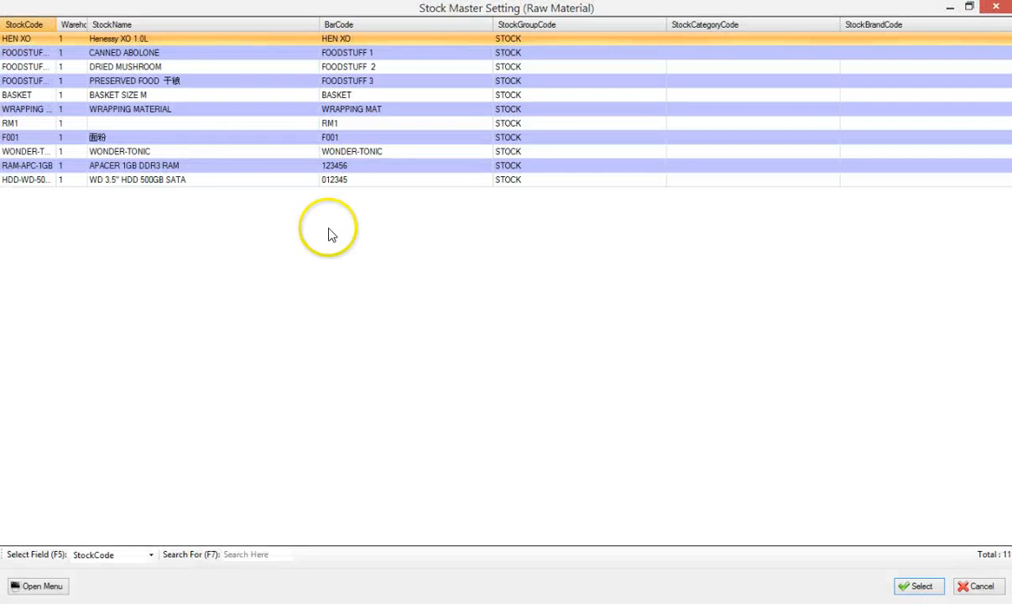
click(233, 153)
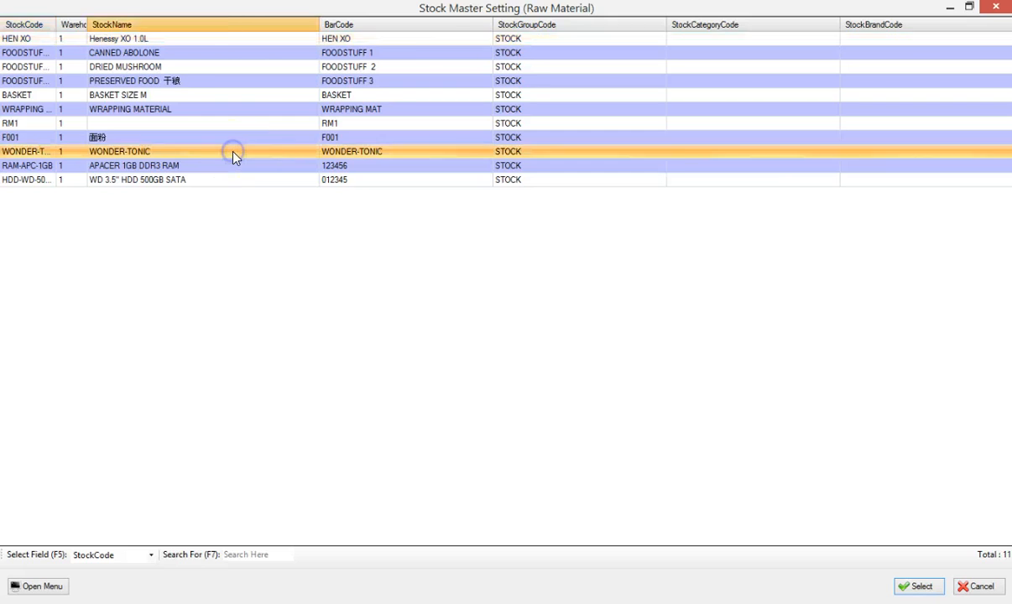
double_click(233, 153)
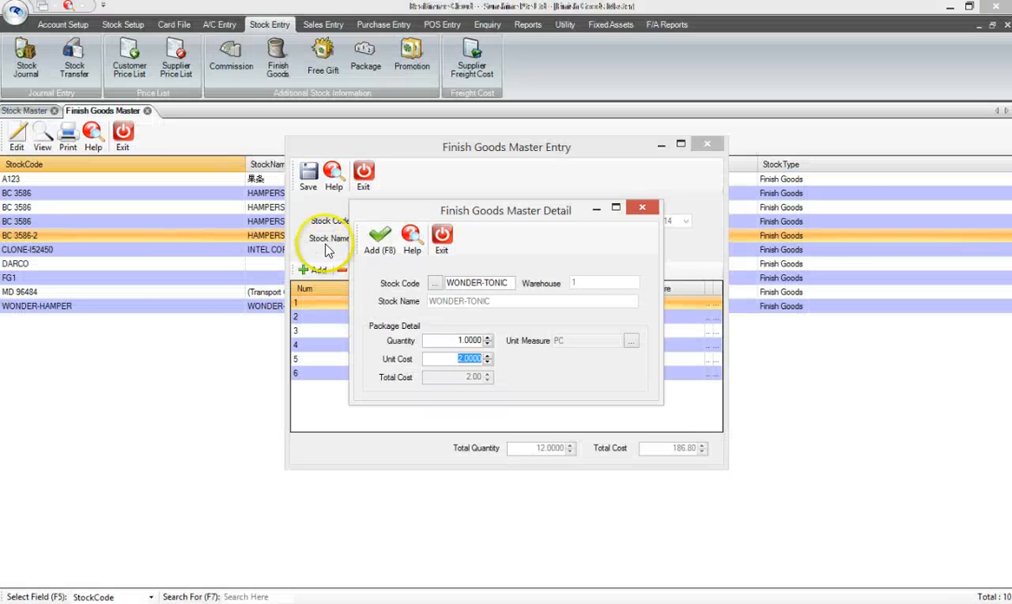
click(379, 238)
click(442, 240)
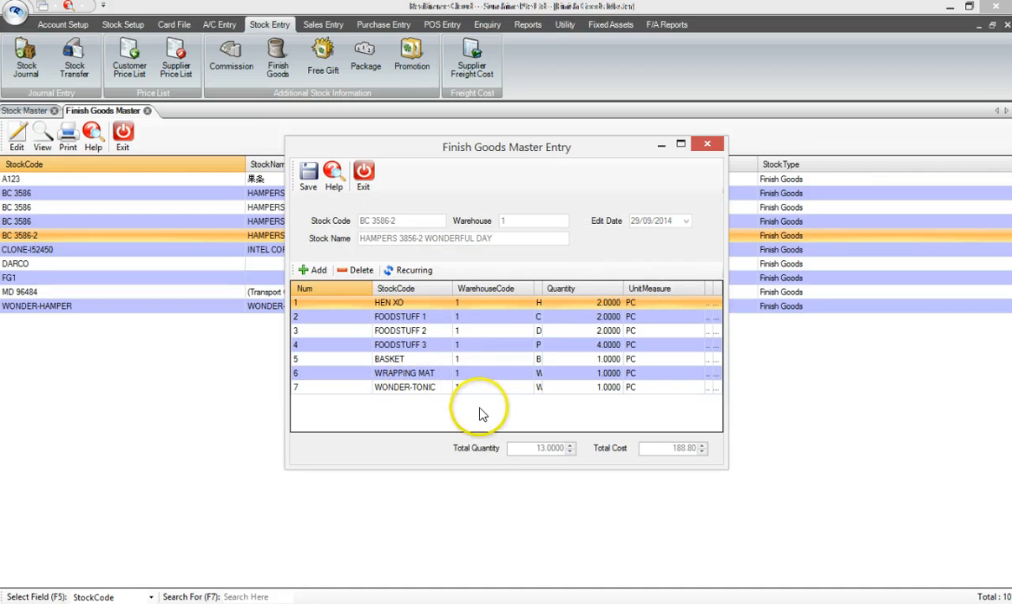
click(309, 178)
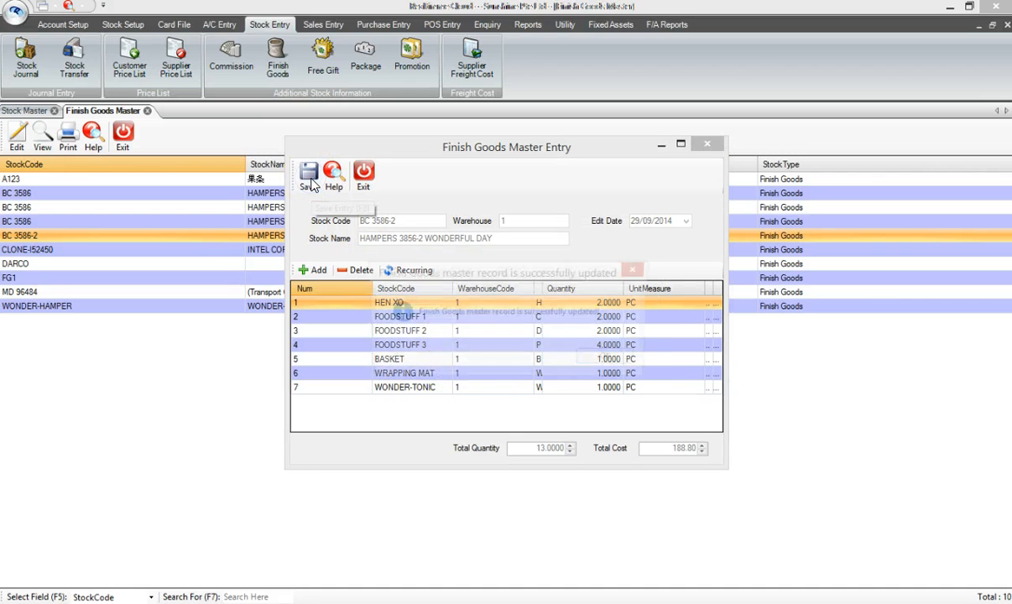
click(593, 360)
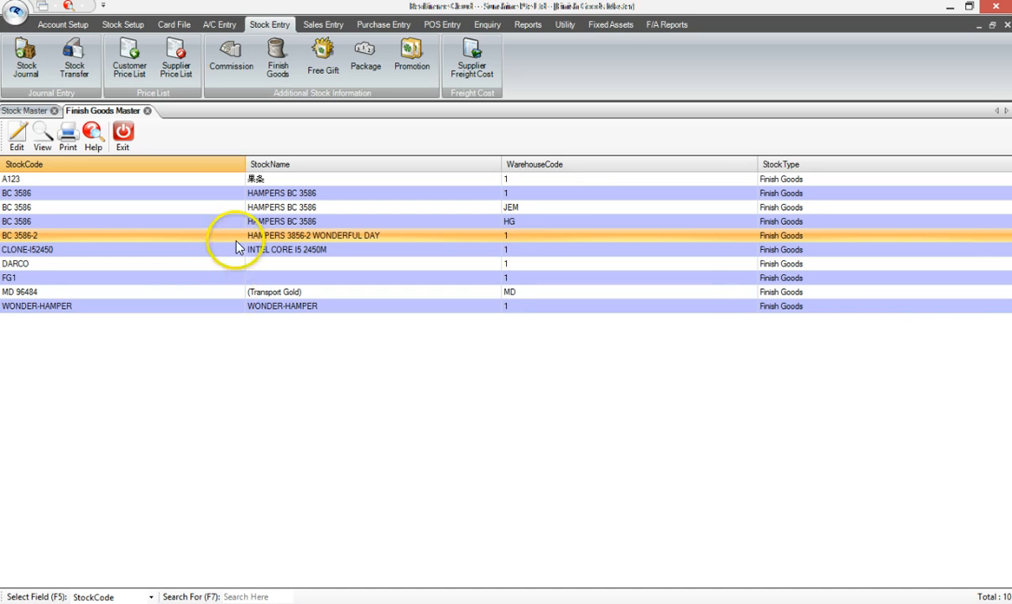
Reopen the BC 3586-2 hamper's components, then view its Stock Master record's standard cost under Buying Details
click(16, 143)
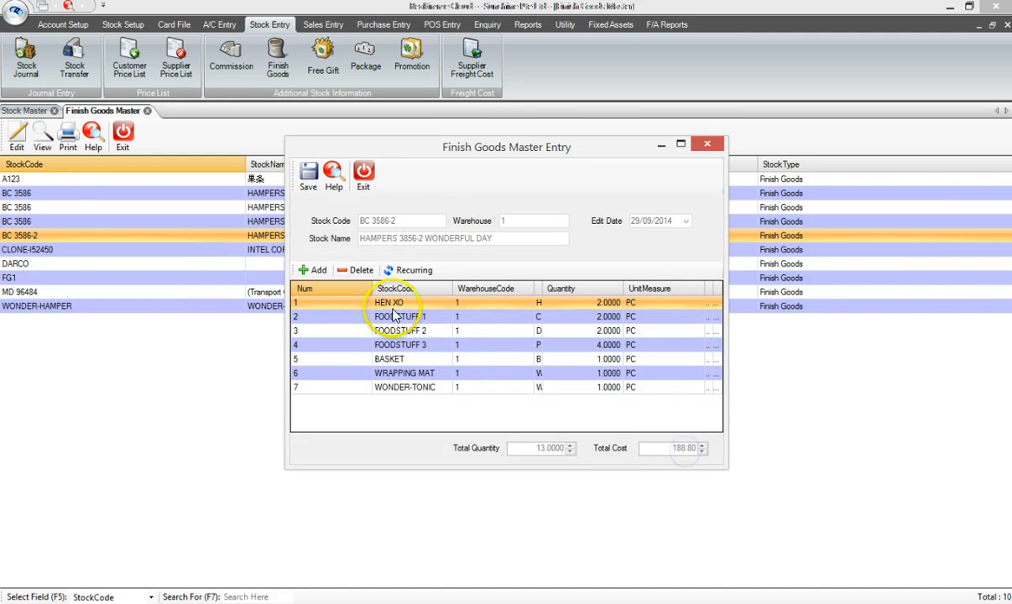
click(362, 174)
click(25, 110)
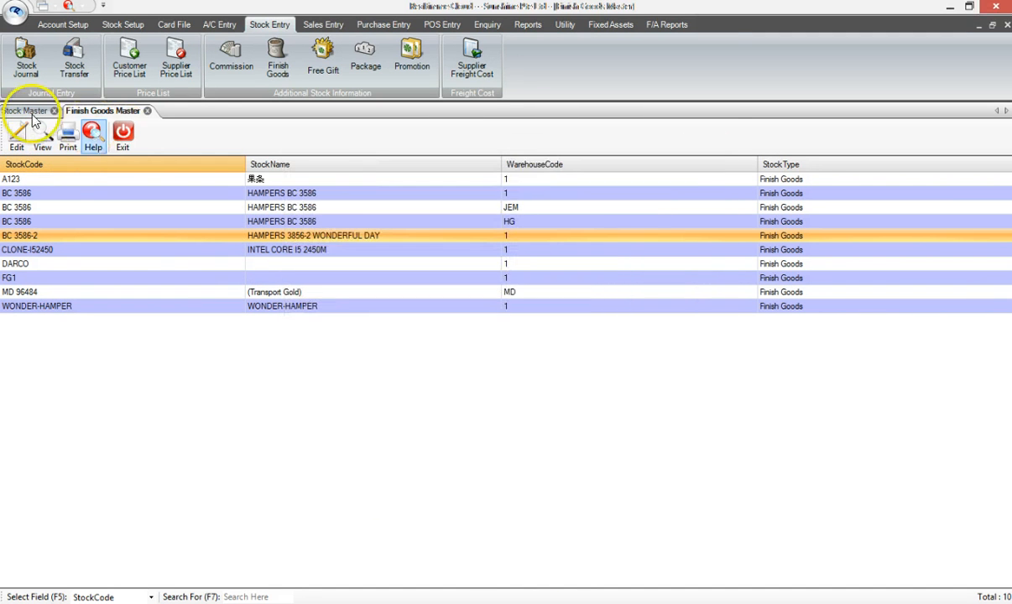
click(95, 252)
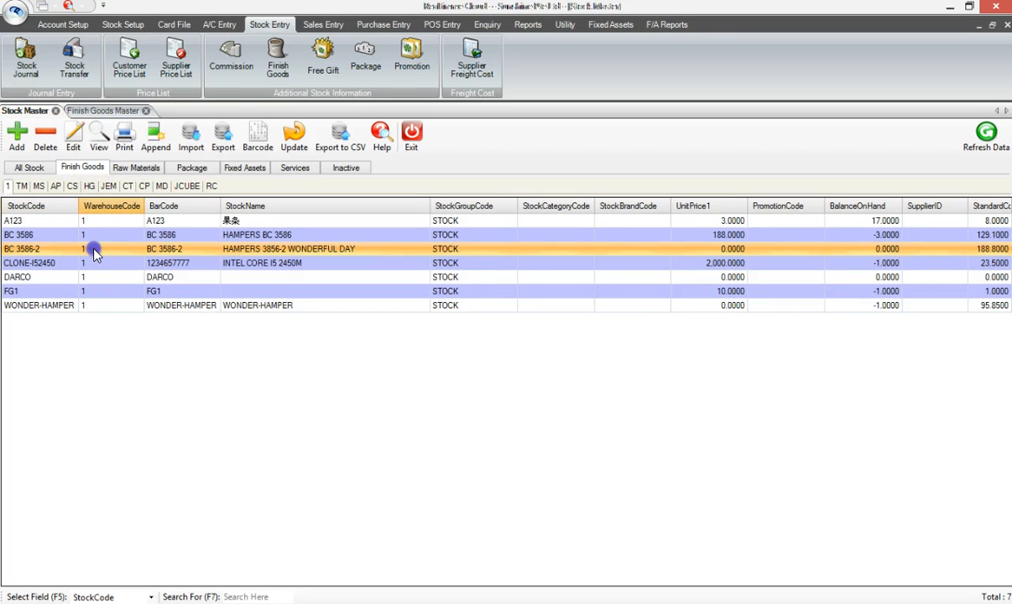
click(98, 147)
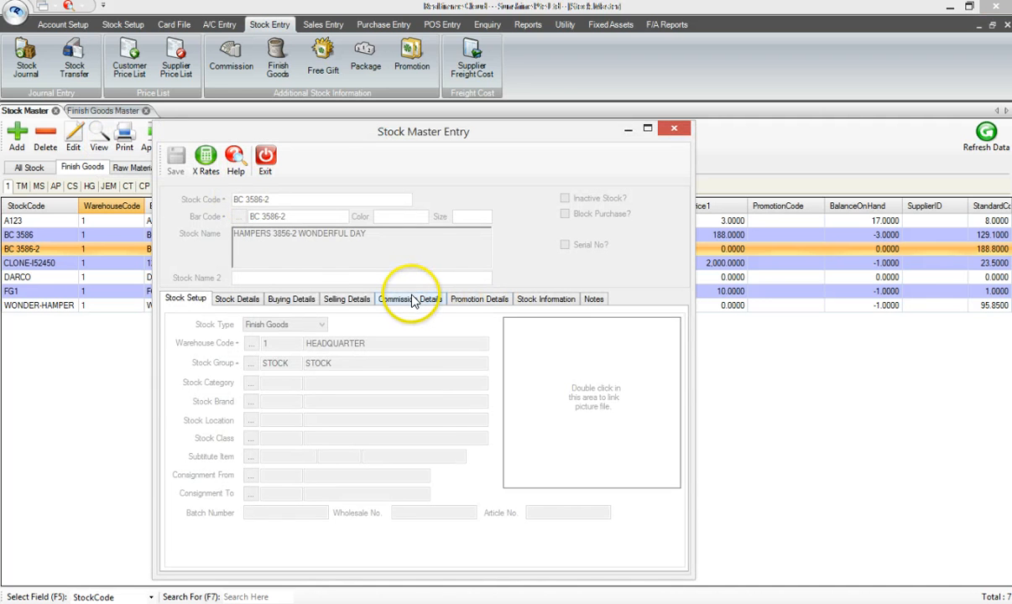
click(291, 299)
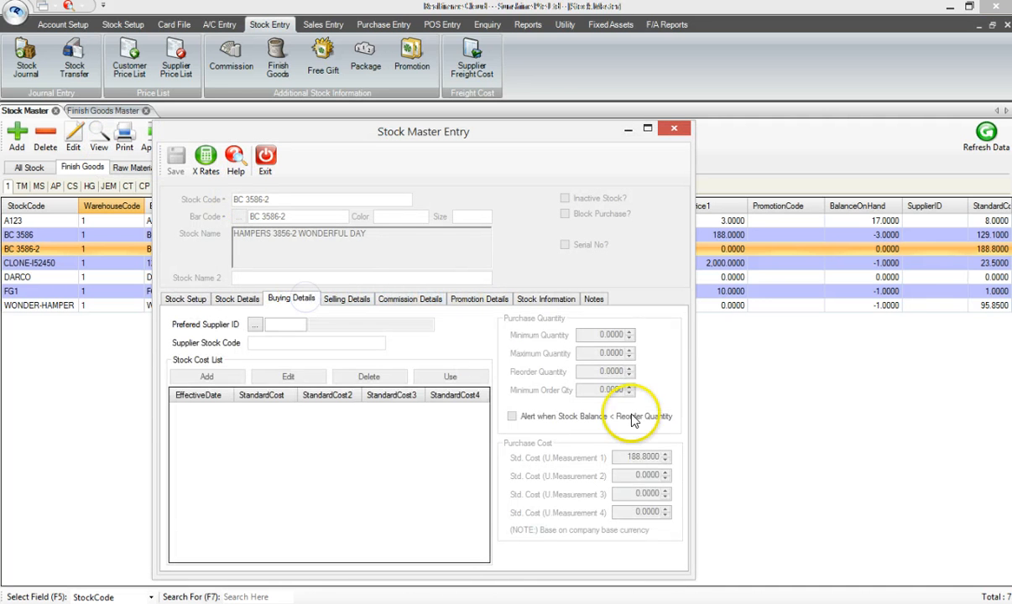
click(639, 458)
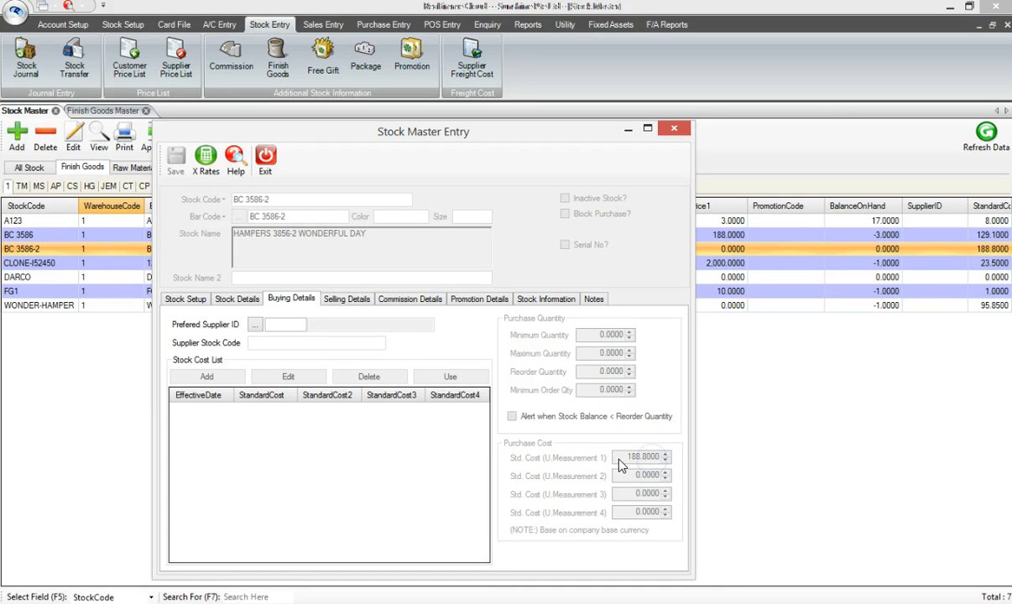
Close the stock record and exit both the Stock Master and Finish Goods Master screens
click(266, 164)
click(411, 136)
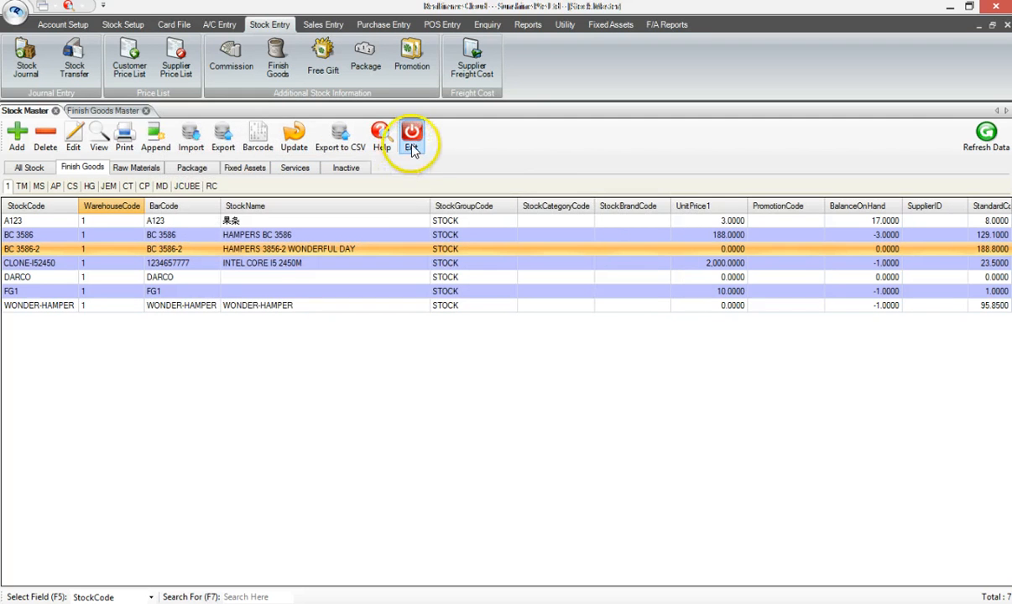
click(126, 139)
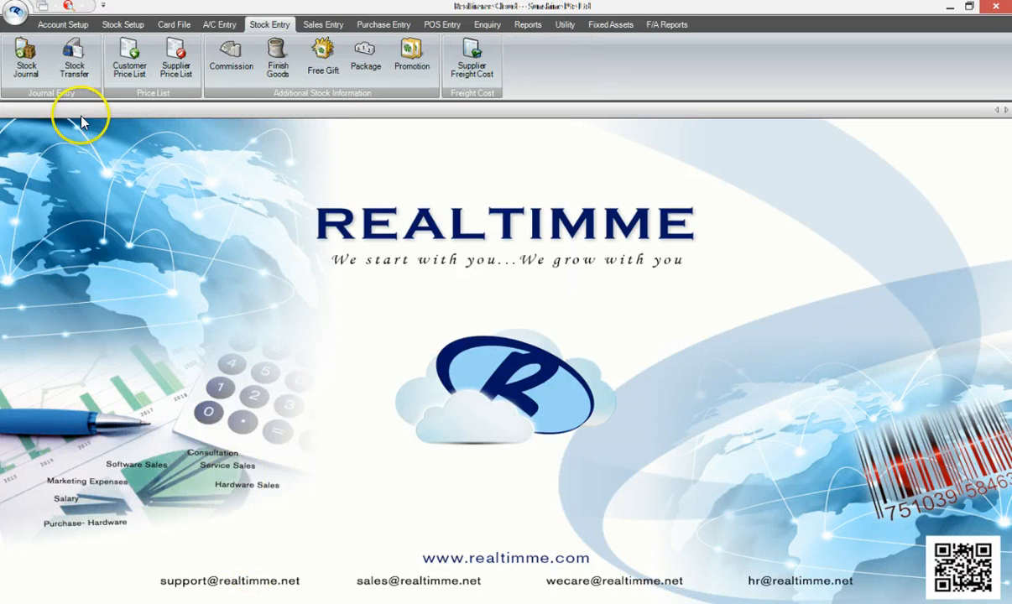
Open the Stock Journal and start a new adjustment entry
click(29, 69)
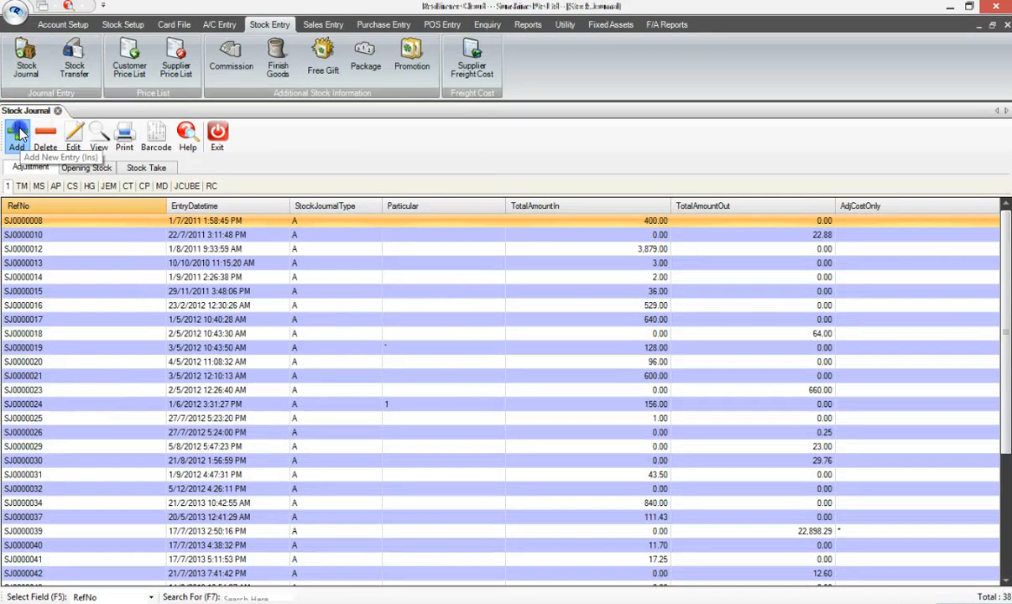
click(18, 133)
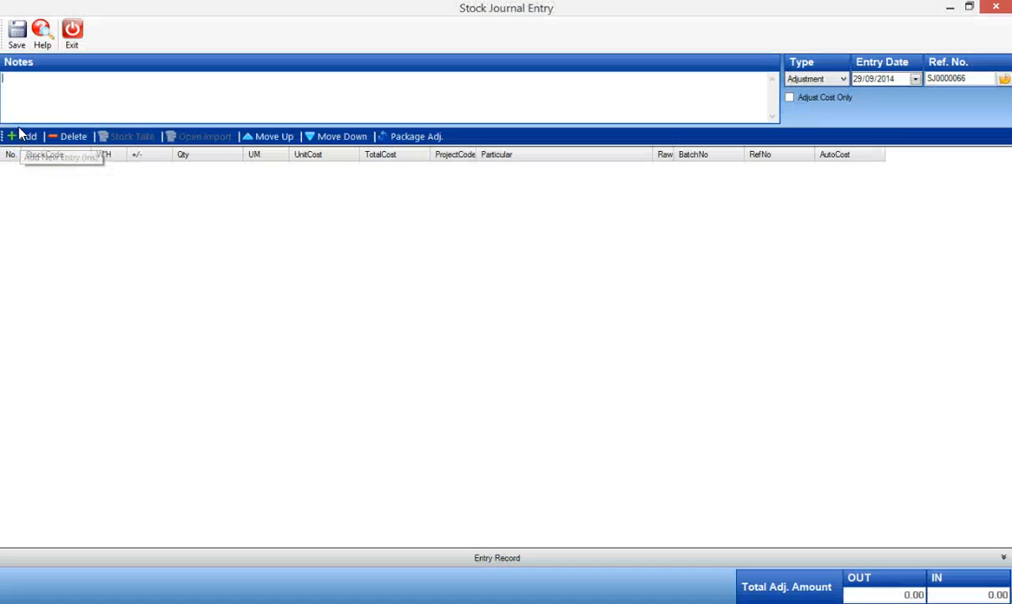
click(142, 109)
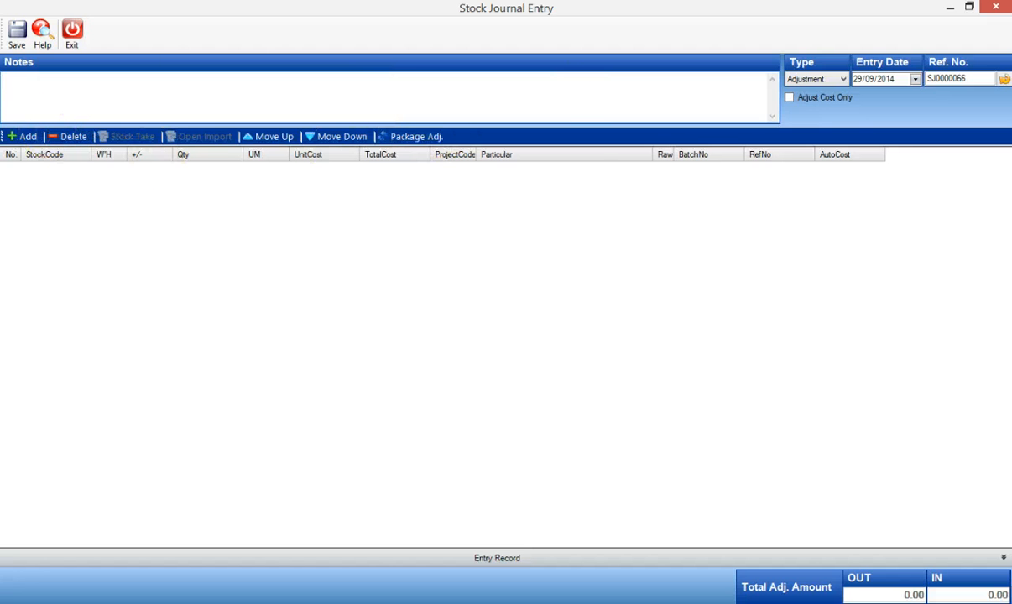
Add hamper BC 3586-2 as an incoming journal line with quantity 10 and close the detail form
click(29, 135)
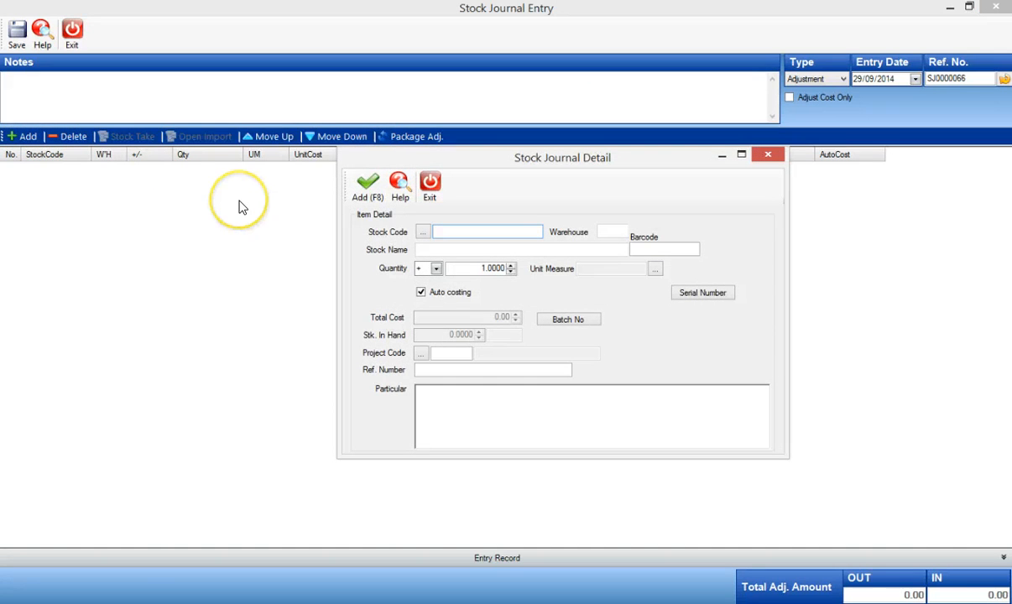
text(BC)
key(Return)
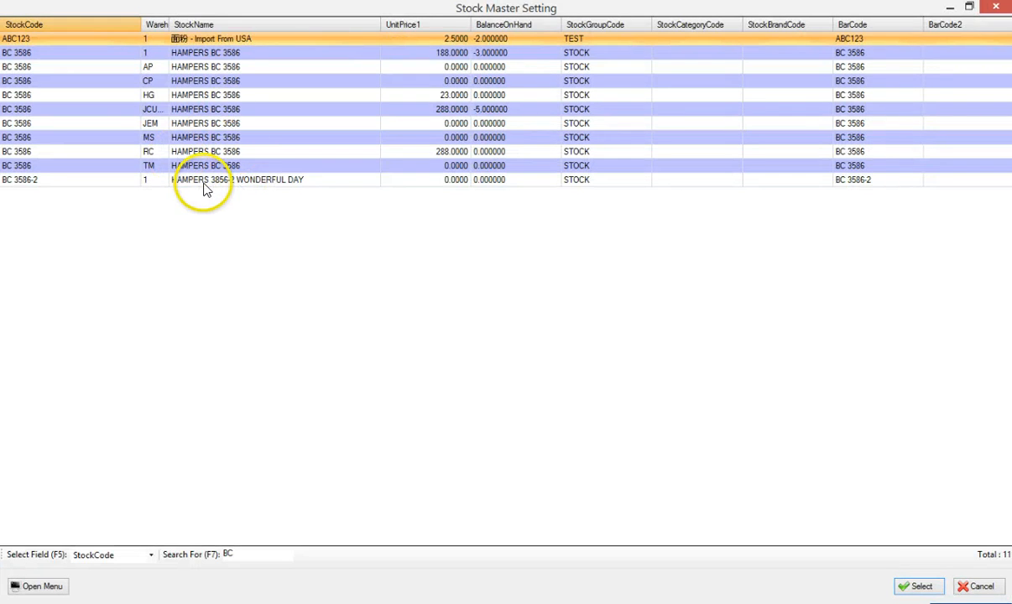
double_click(203, 180)
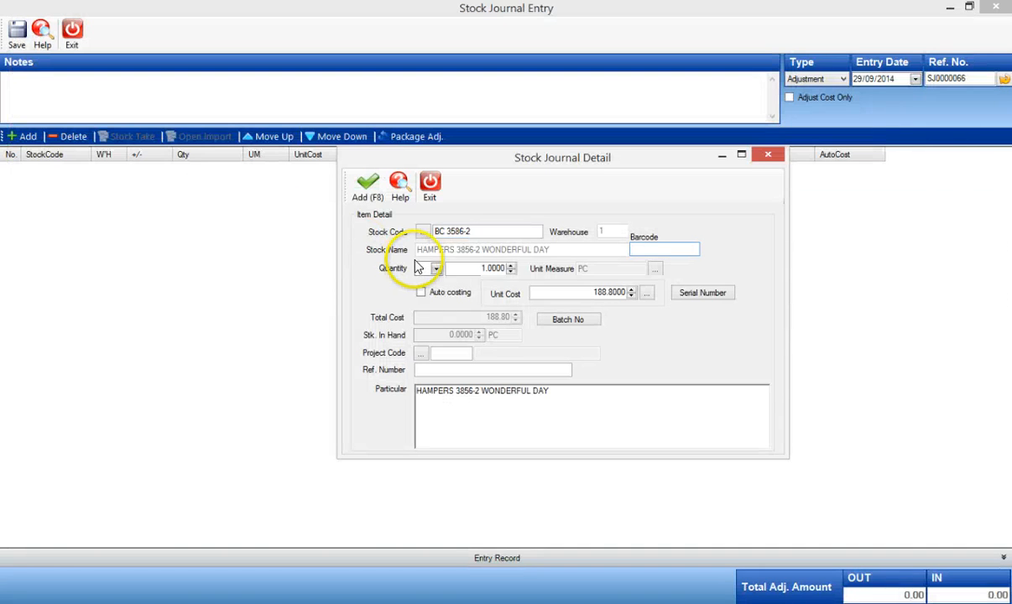
click(461, 271)
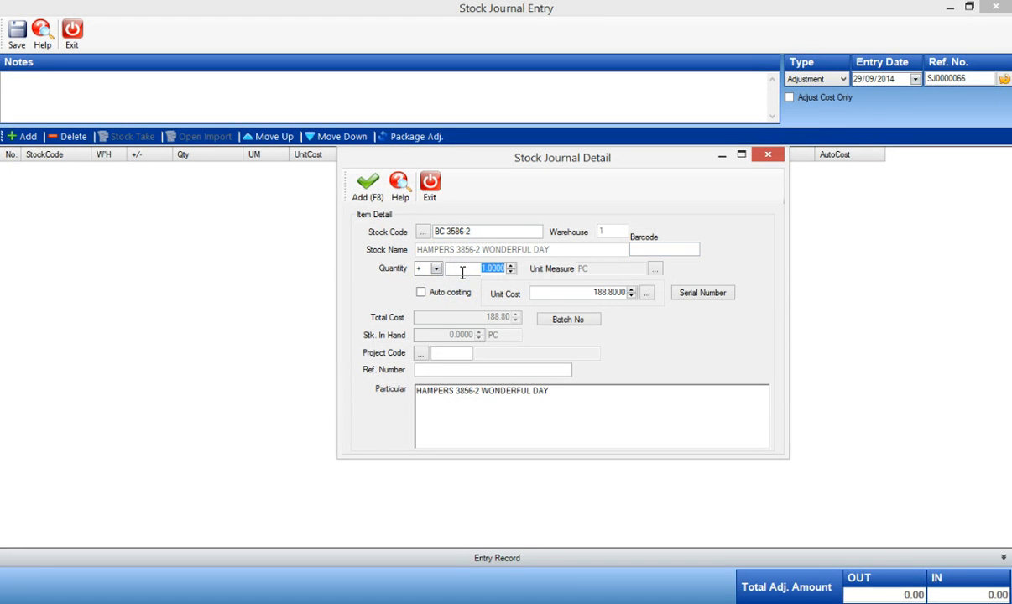
text(10)
key(Tab)
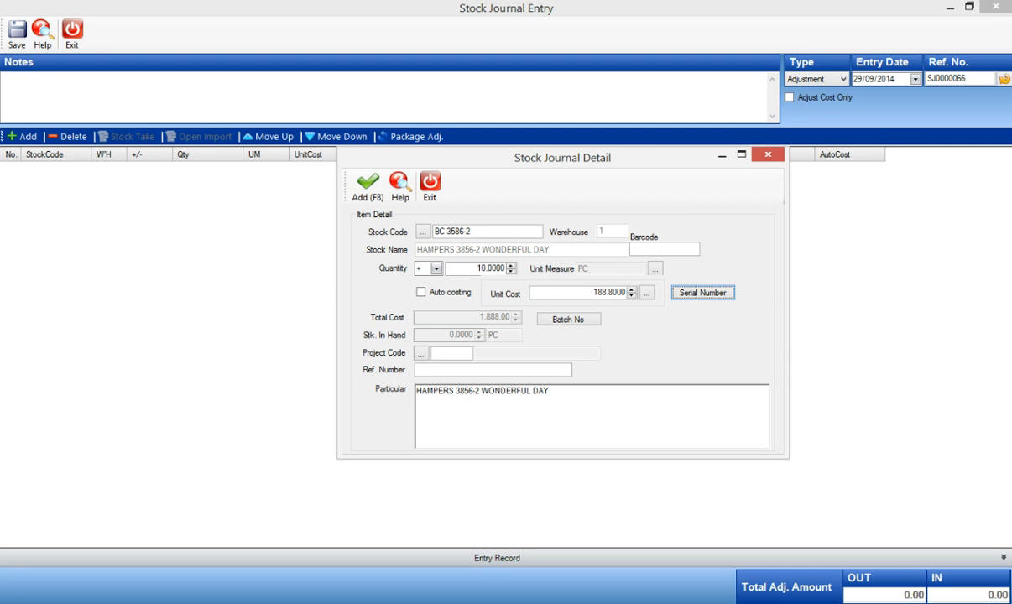
click(618, 291)
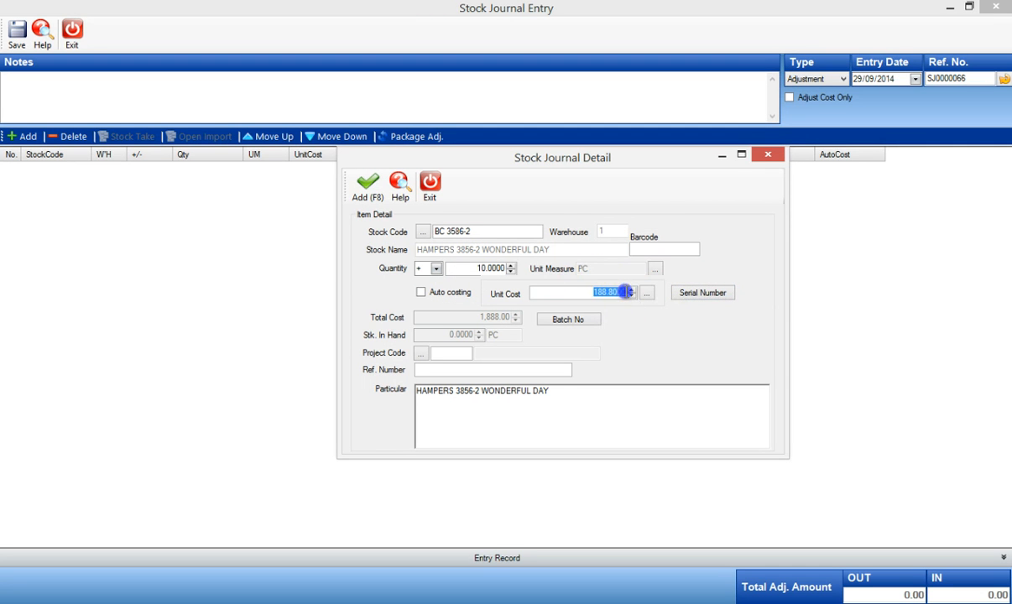
key(Tab)
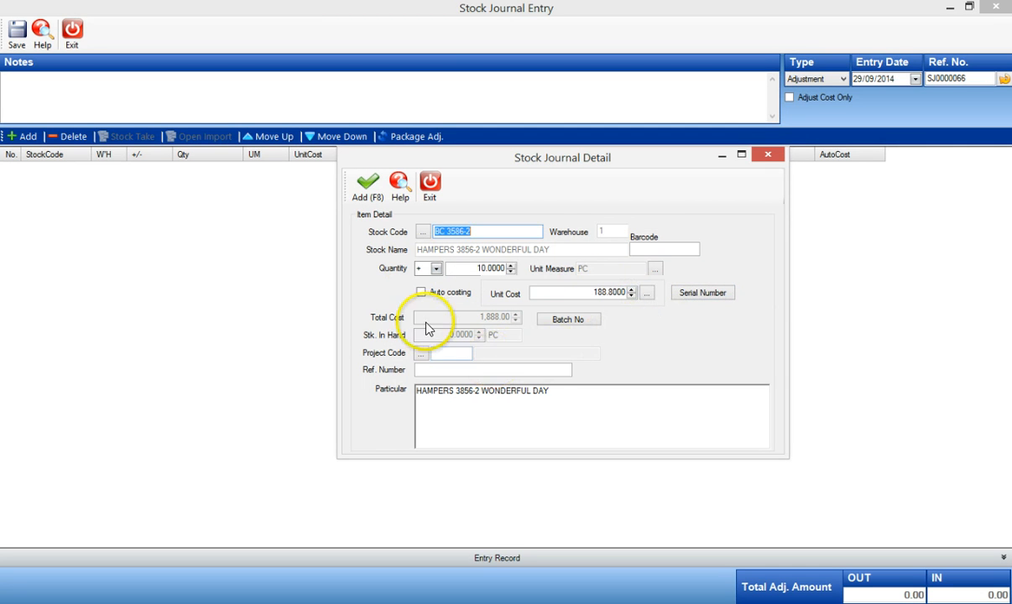
click(369, 188)
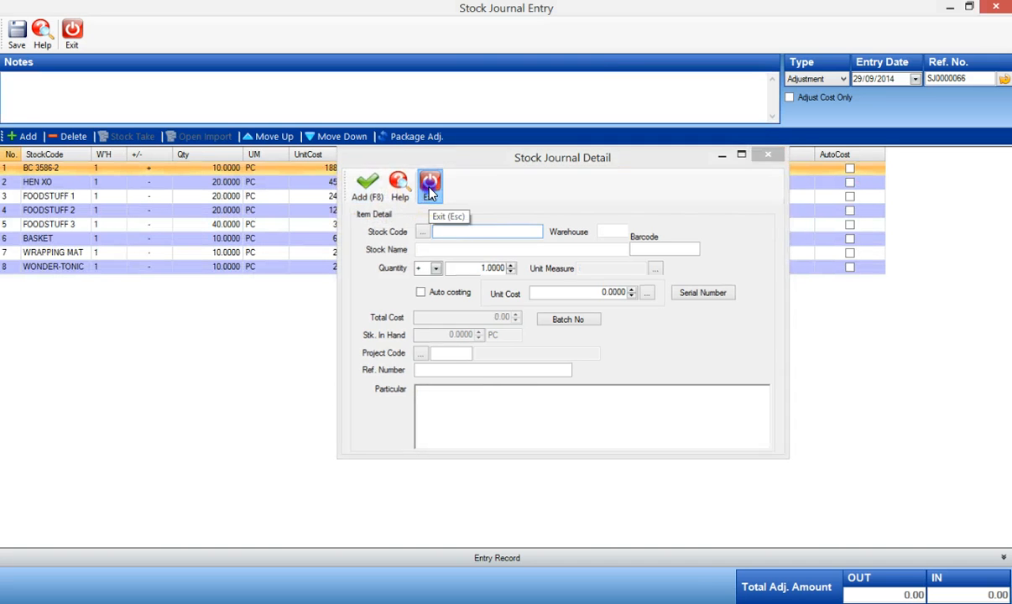
click(429, 186)
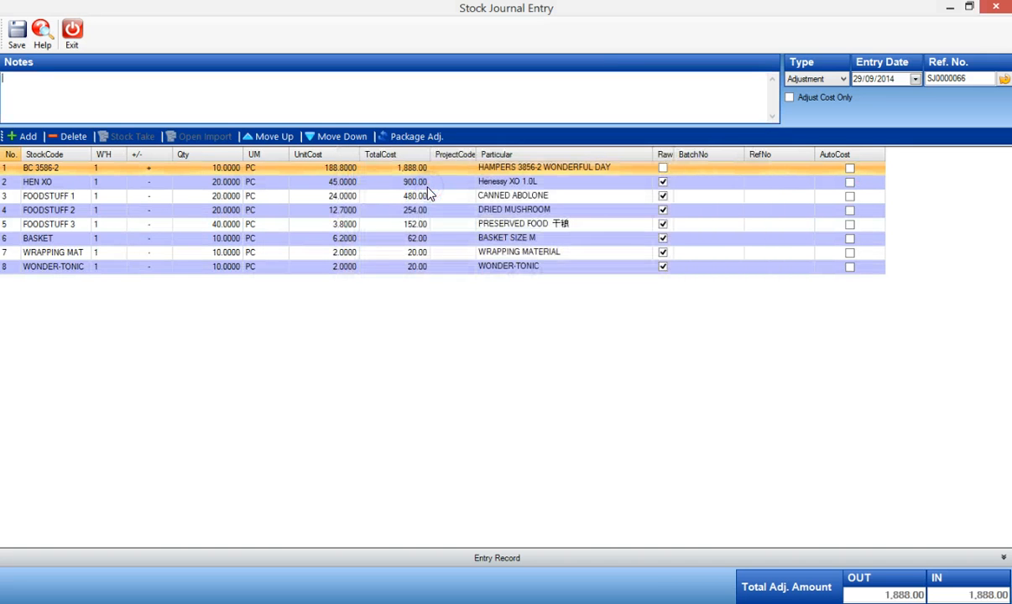
Inspect each journal line's quantity and plus/minus direction
click(214, 184)
click(217, 198)
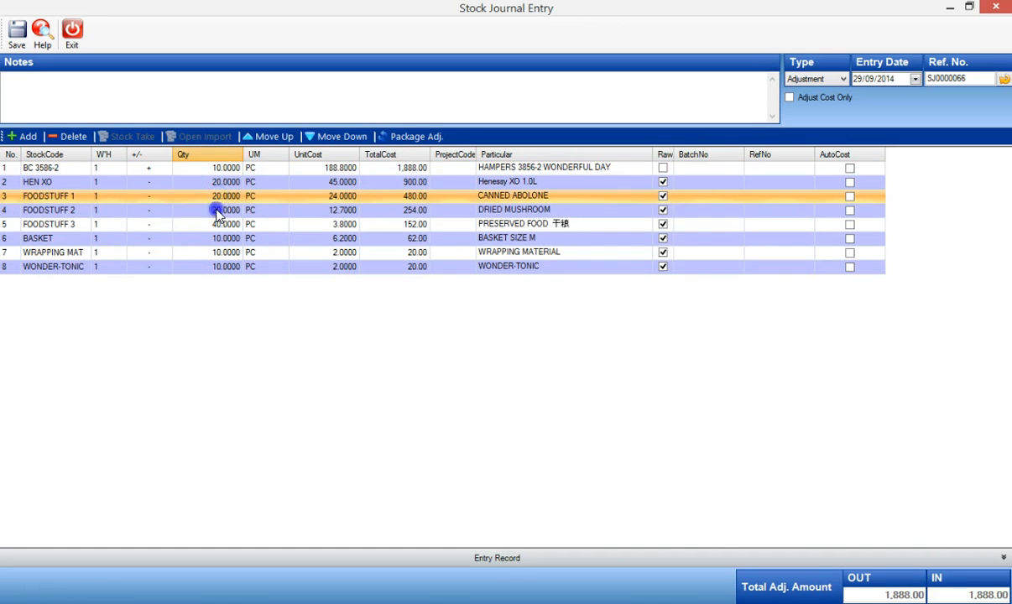
click(216, 210)
click(217, 225)
click(217, 239)
click(216, 253)
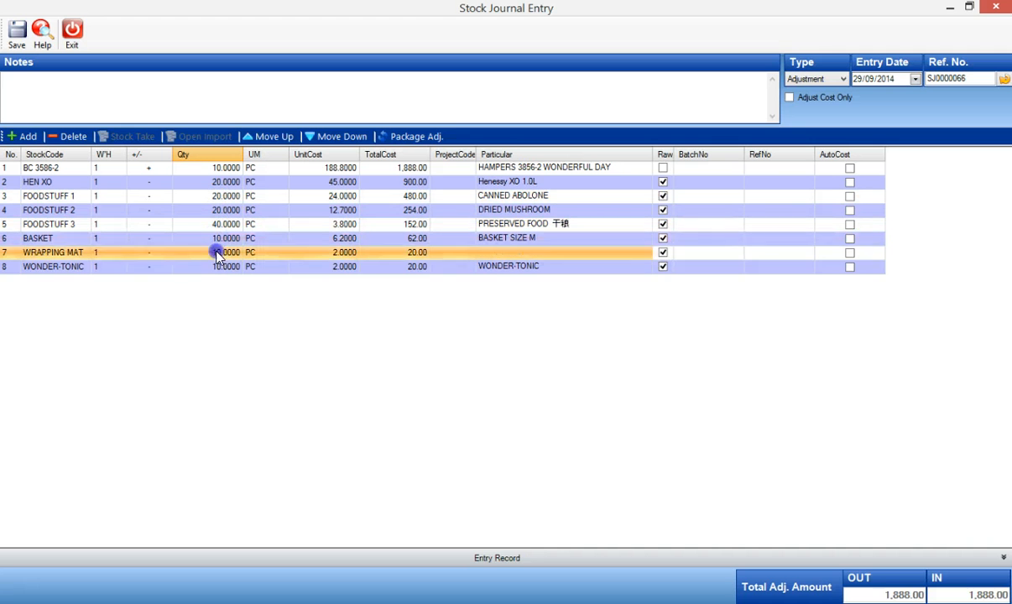
click(217, 267)
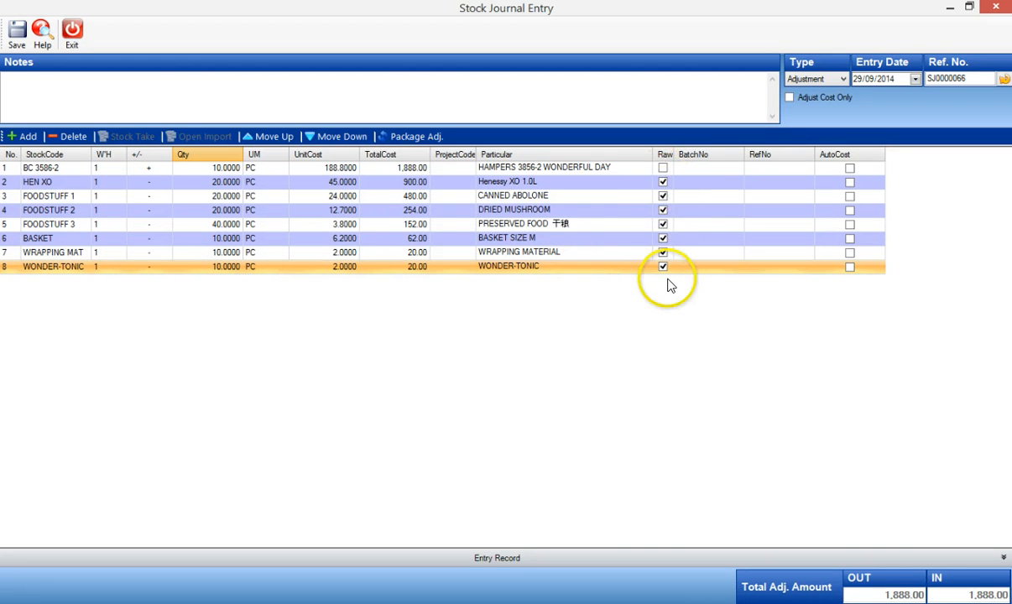
click(148, 182)
click(149, 196)
click(149, 210)
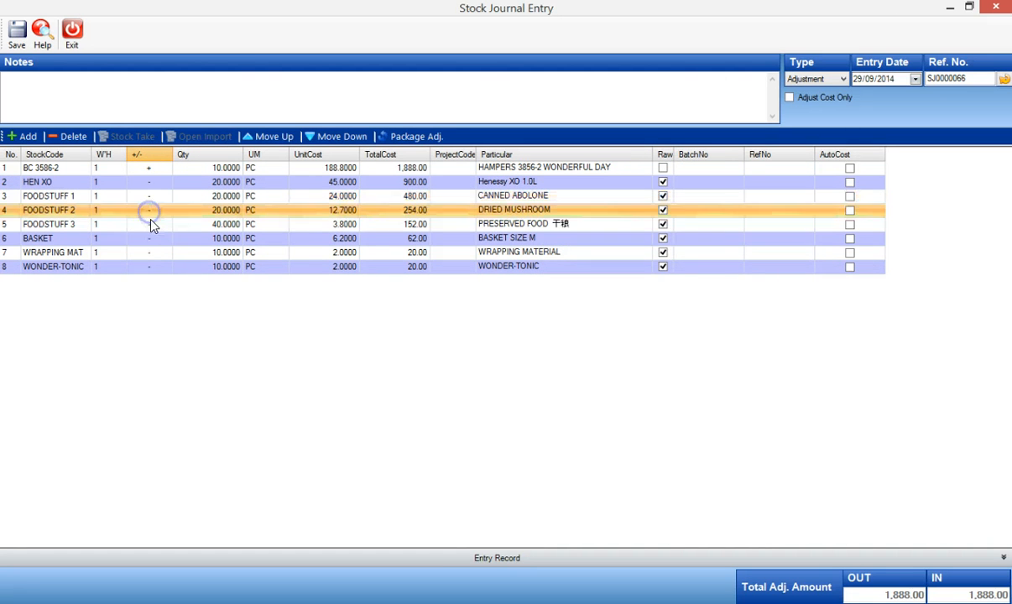
click(150, 224)
click(150, 238)
click(149, 252)
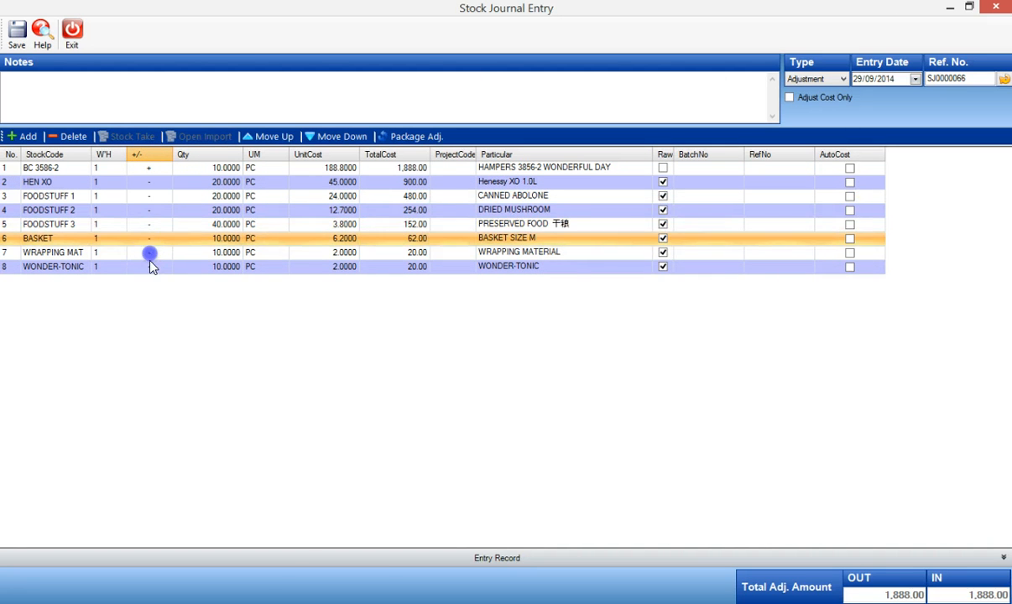
click(149, 266)
click(147, 168)
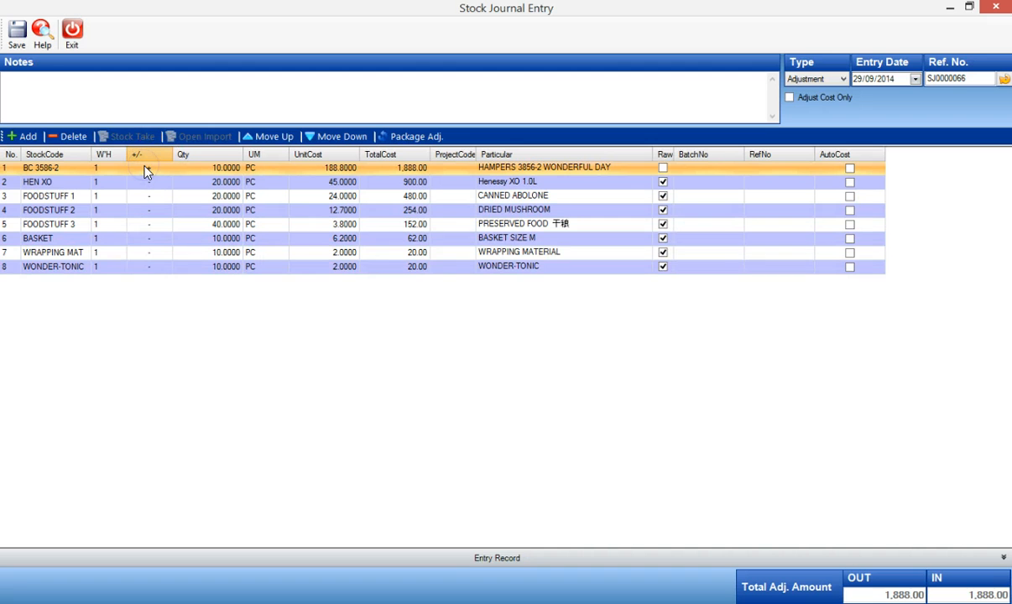
Delete all lines from the journal entry
click(74, 137)
click(74, 137)
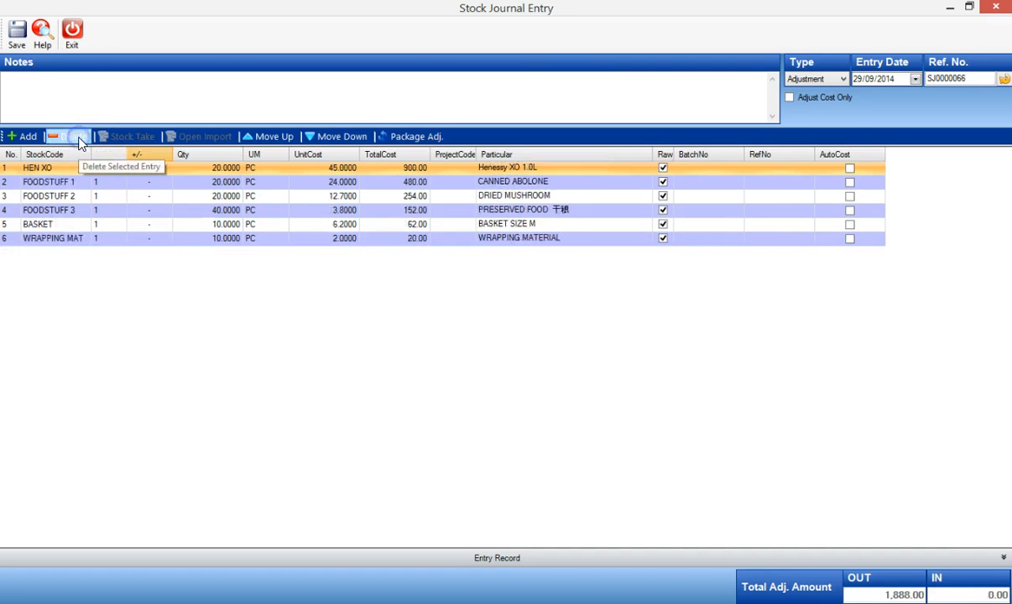
click(77, 138)
click(77, 138)
click(79, 138)
click(79, 139)
click(79, 138)
click(80, 138)
Add hamper BC 3586-2 to the journal with quantity 1 and close the detail form
click(25, 138)
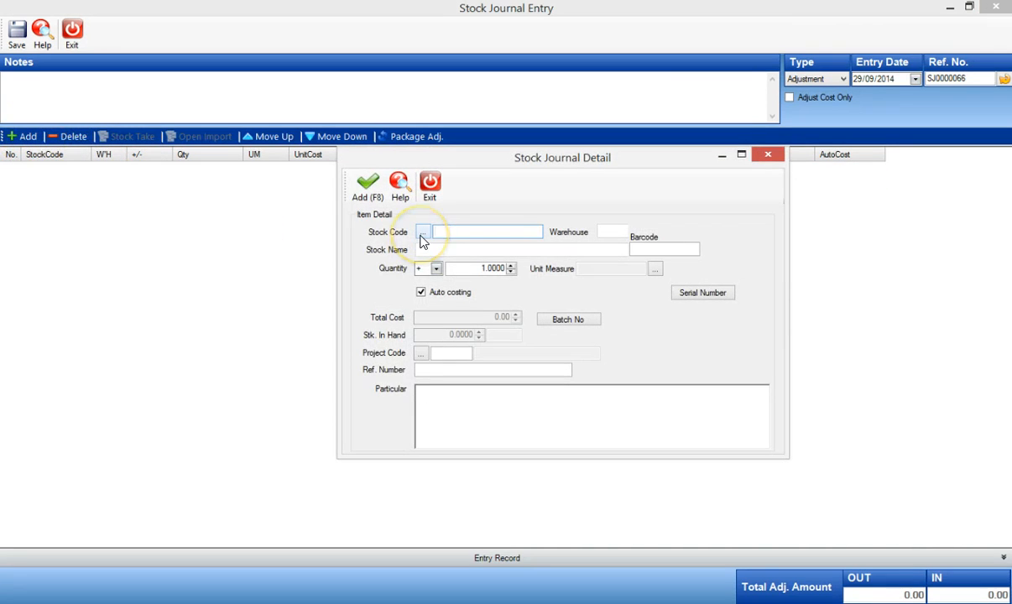
key(Return)
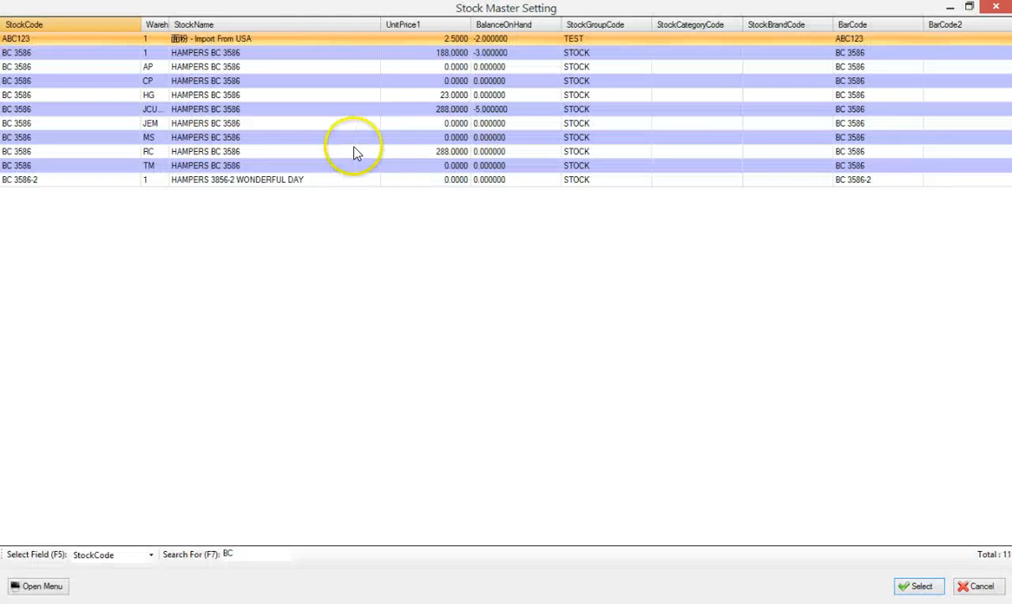
click(302, 181)
double_click(302, 182)
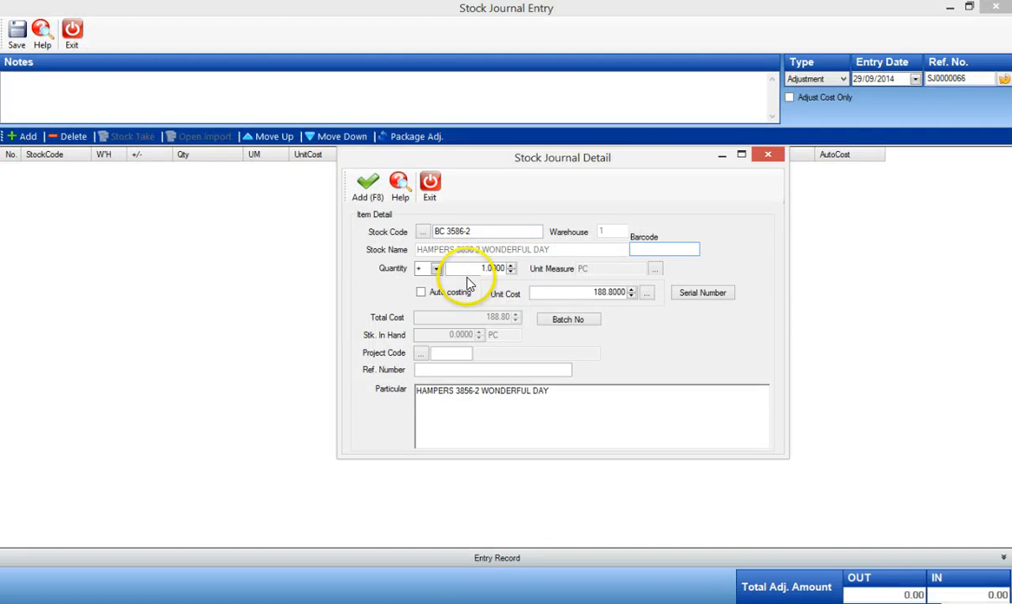
click(495, 268)
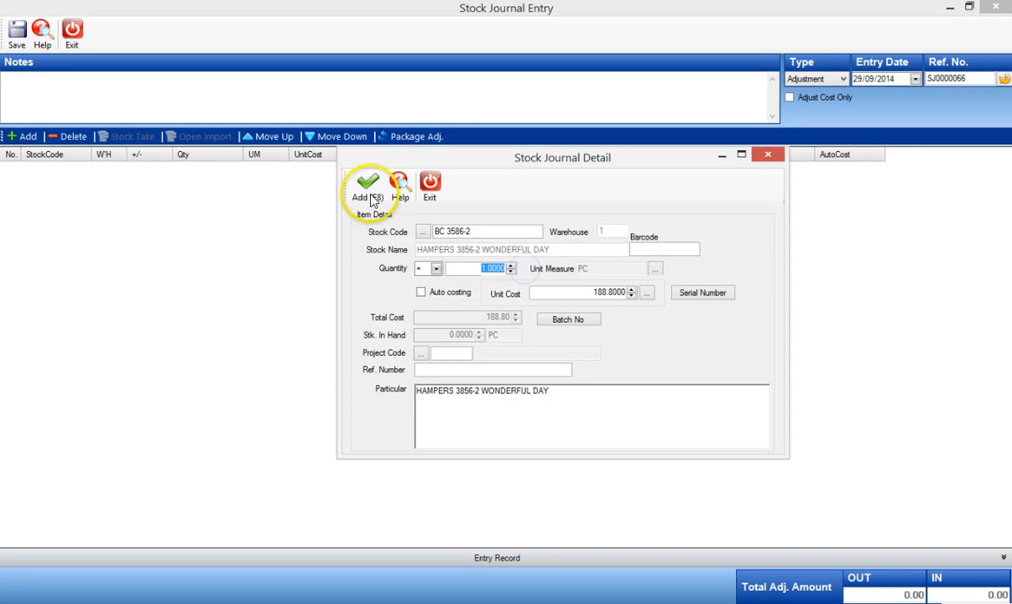
click(368, 186)
click(433, 194)
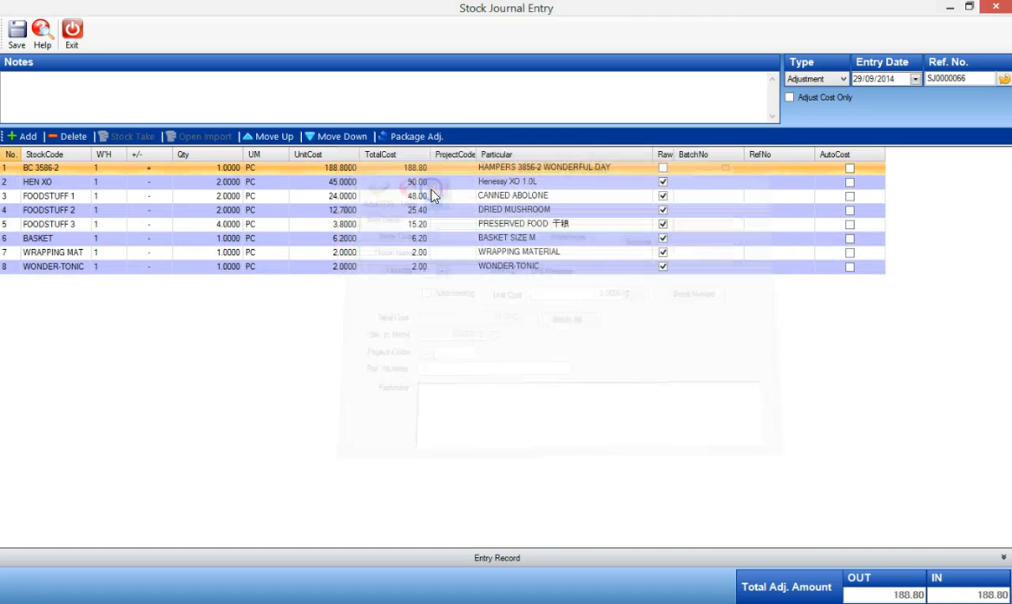
Edit the BC 3586-2 journal line and set its quantity to 10
click(218, 181)
click(221, 196)
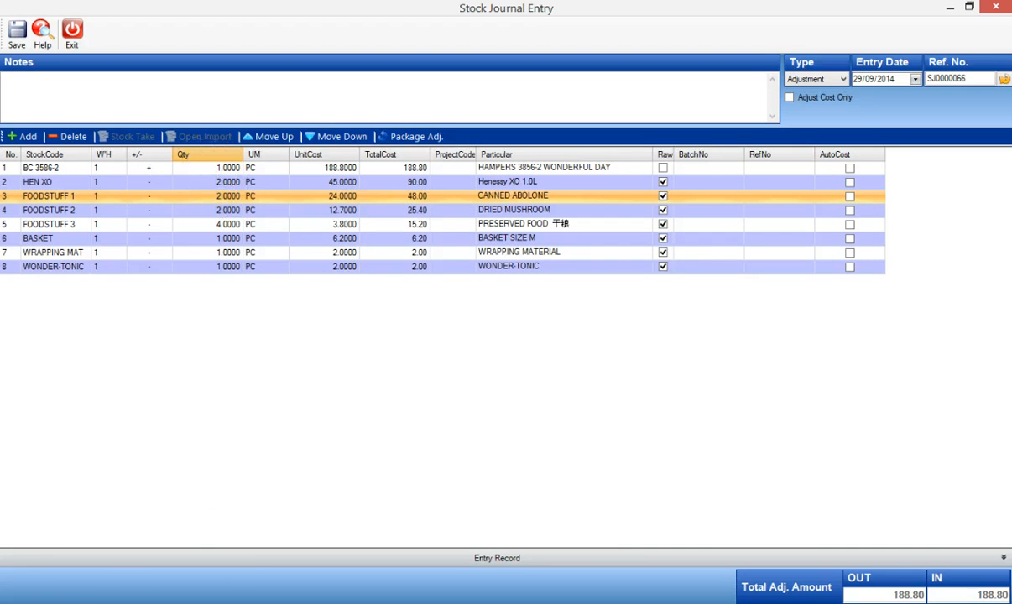
double_click(210, 168)
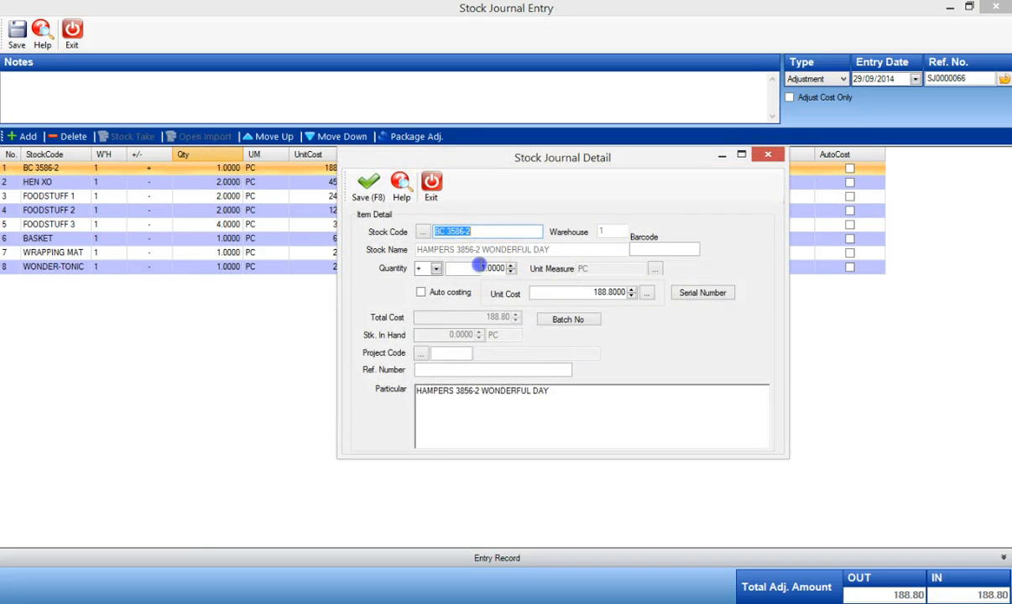
click(479, 266)
text(10)
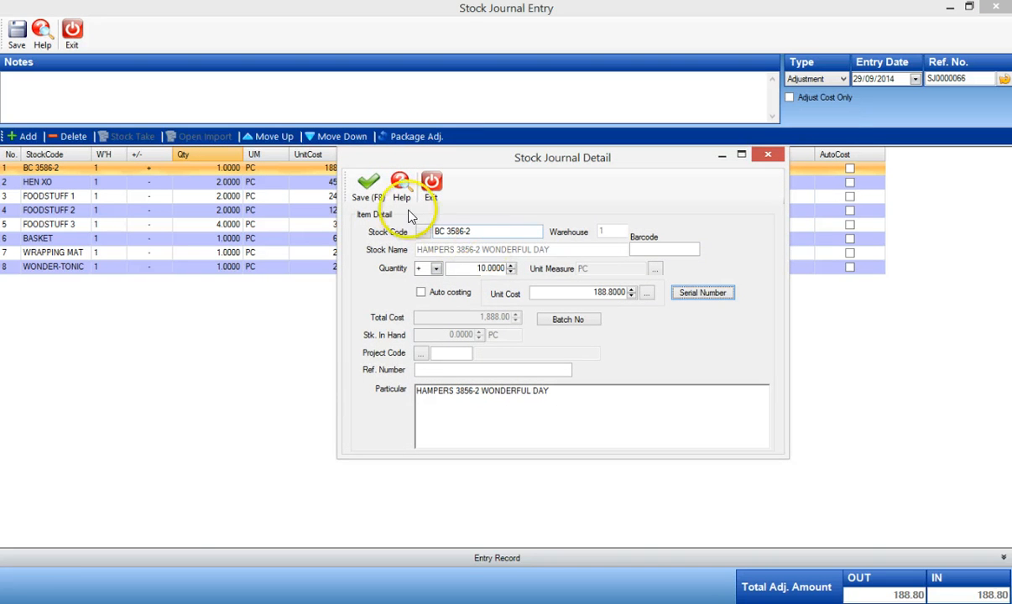
click(367, 186)
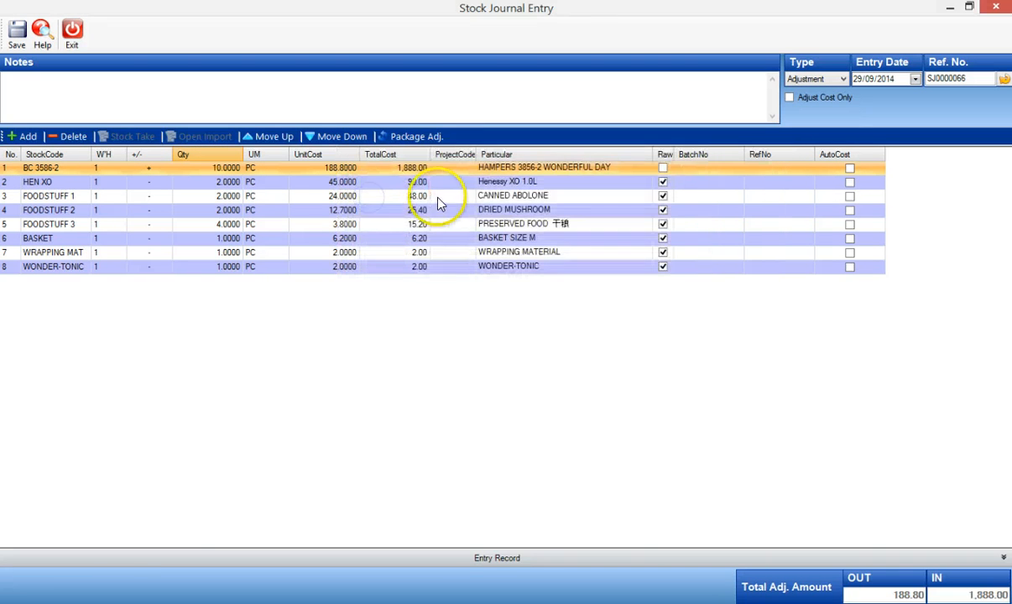
Delete every line from the journal entry
click(214, 181)
click(224, 196)
click(223, 209)
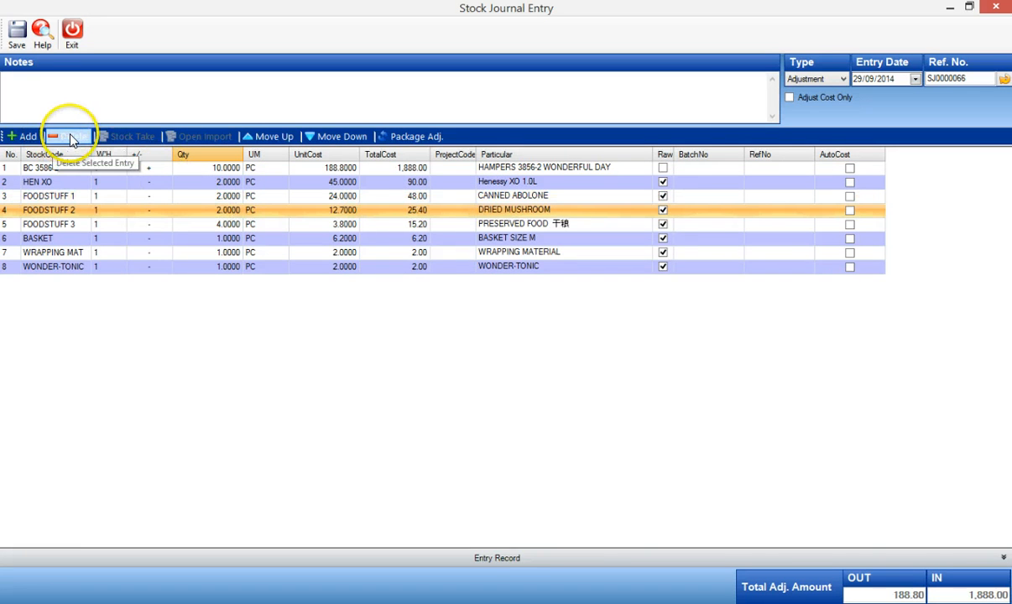
click(67, 168)
click(73, 139)
click(73, 138)
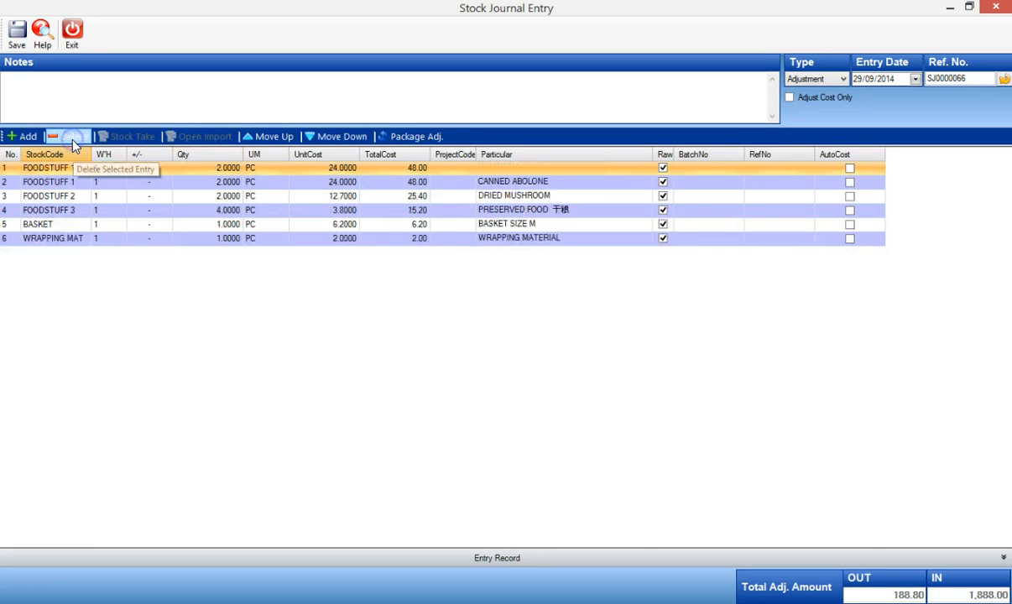
click(73, 138)
click(73, 139)
click(73, 139)
click(73, 139)
click(73, 139)
click(73, 138)
Add hamper BC 3586-2 to the journal with quantity 10 and close the detail form
click(25, 136)
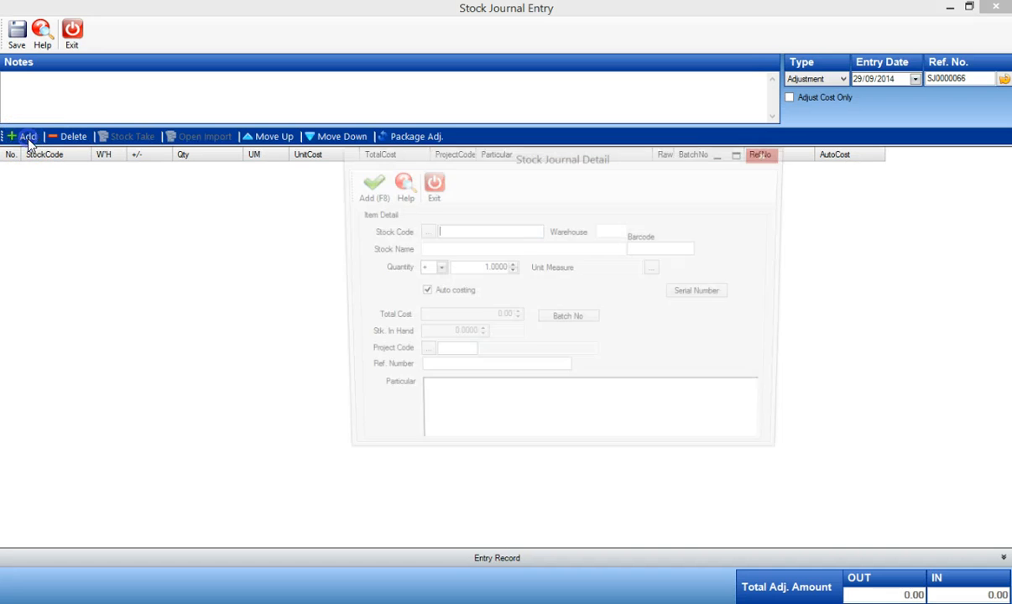
text(BC)
key(Return)
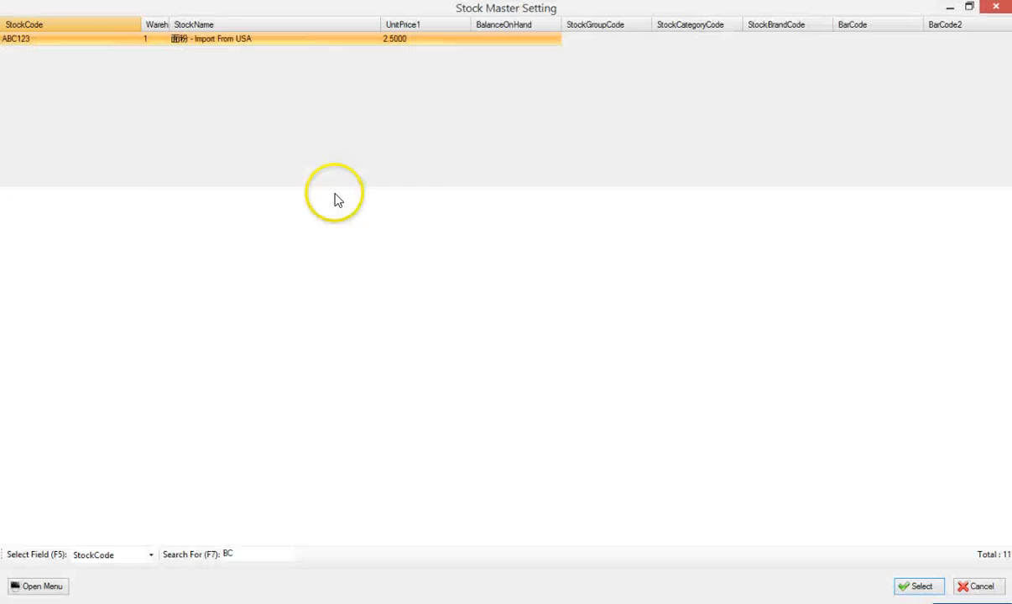
double_click(312, 182)
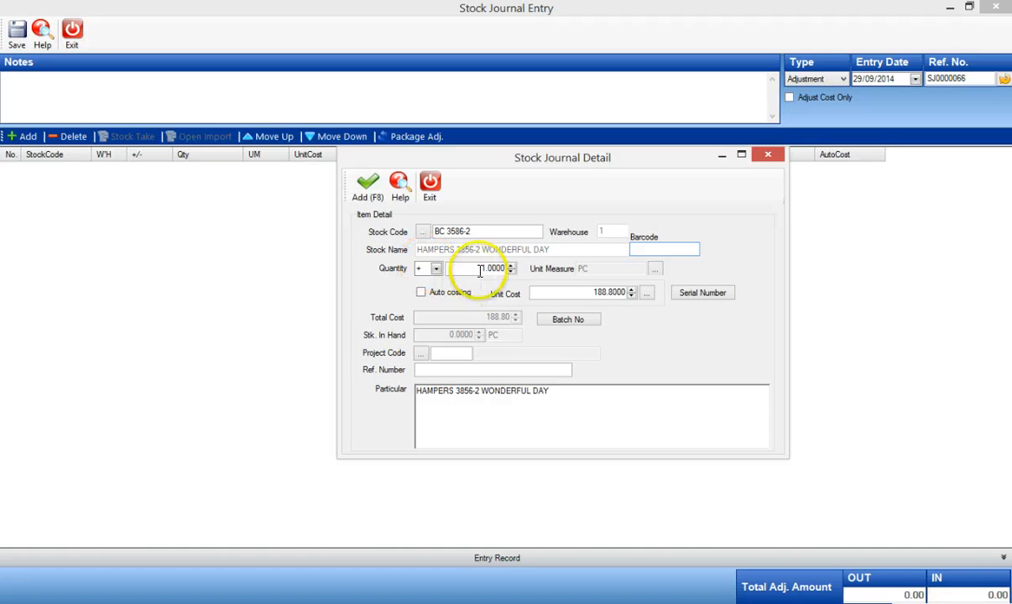
click(475, 268)
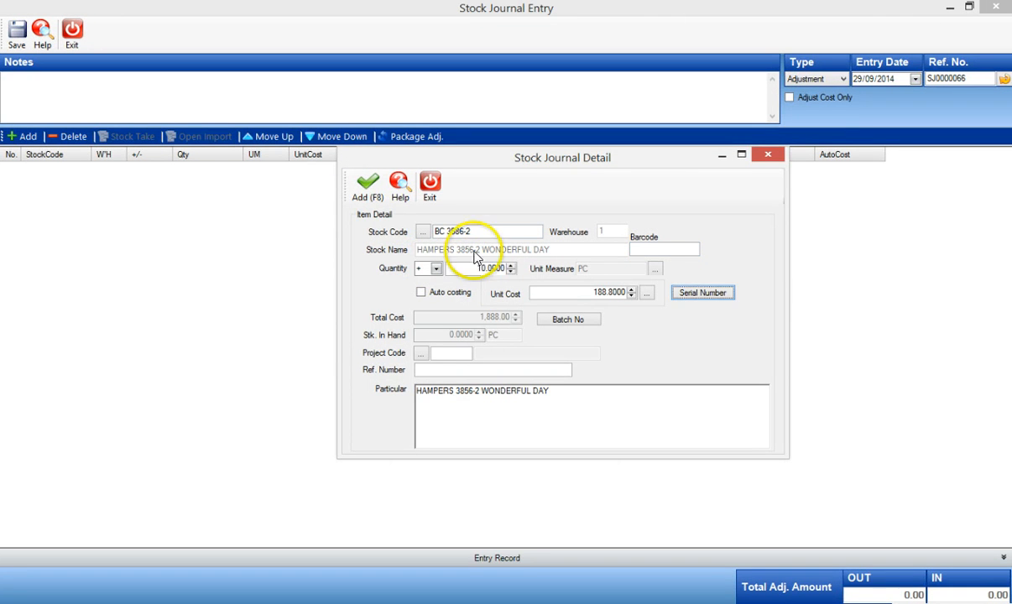
click(369, 190)
click(431, 186)
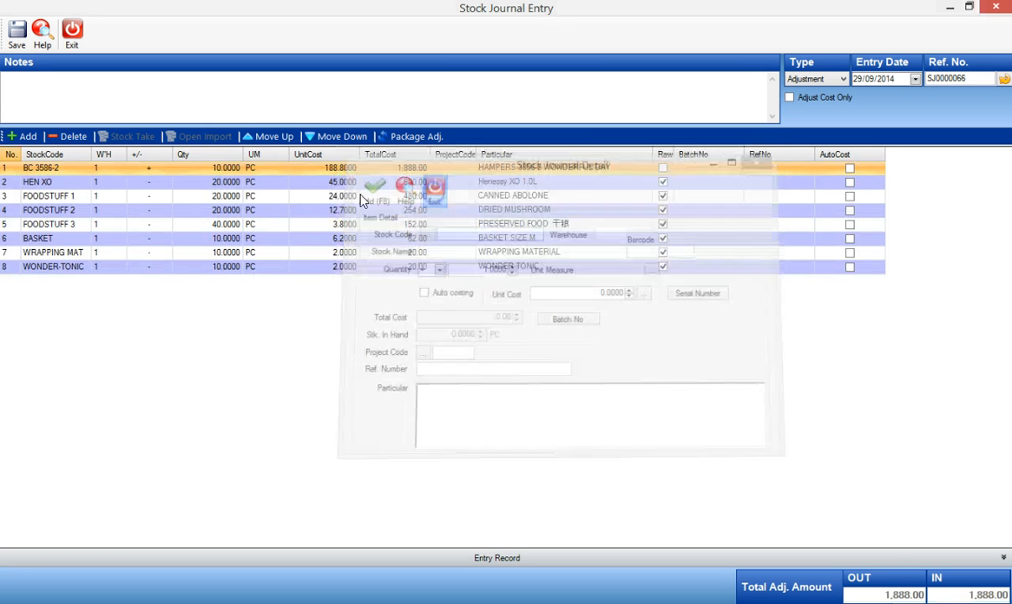
Enter "Production Note : 3544" in the journal entry's notes
click(222, 181)
click(214, 200)
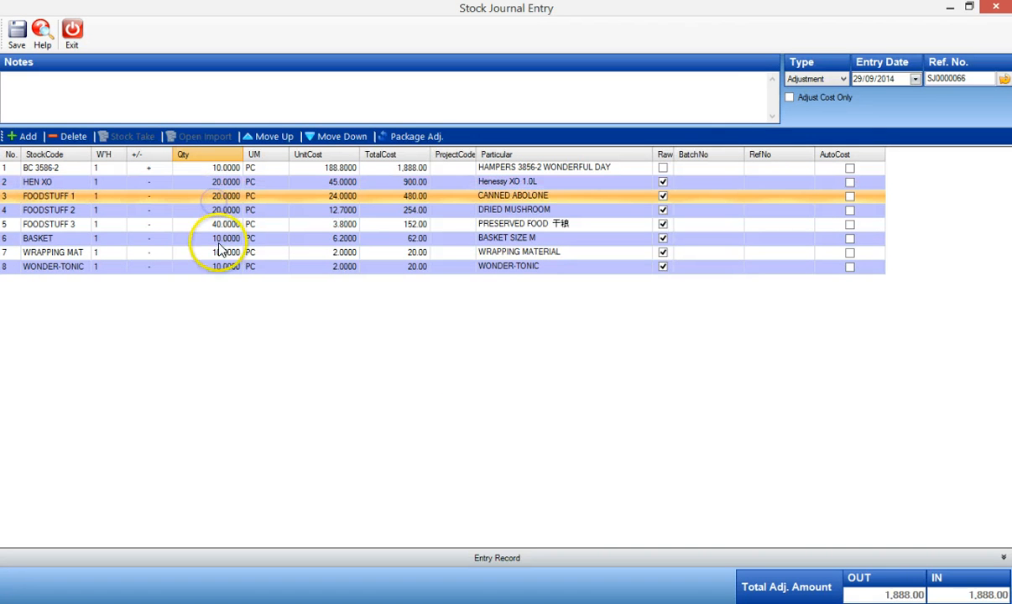
click(218, 266)
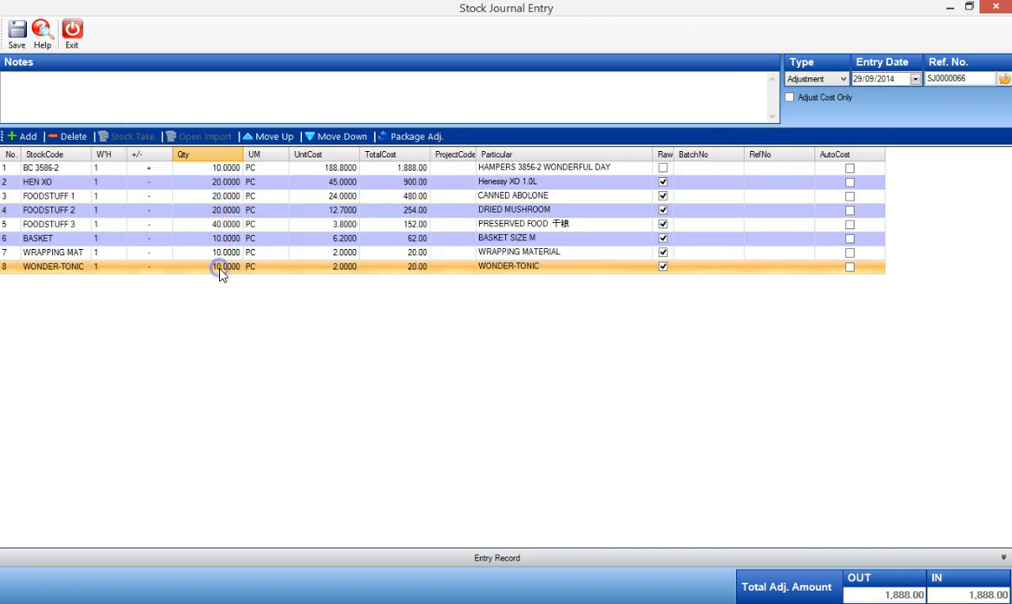
click(20, 78)
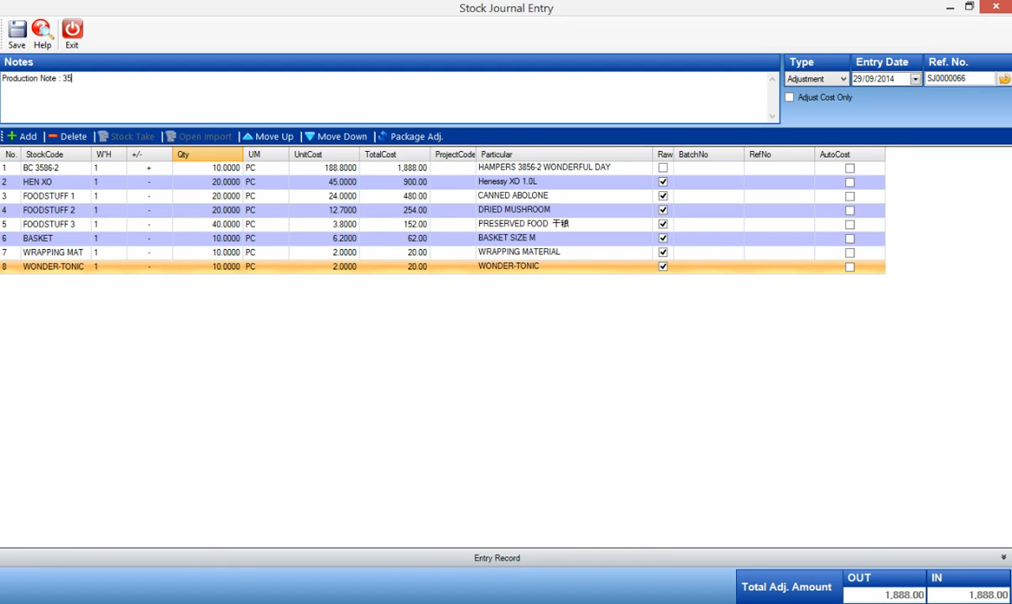
key(Tab)
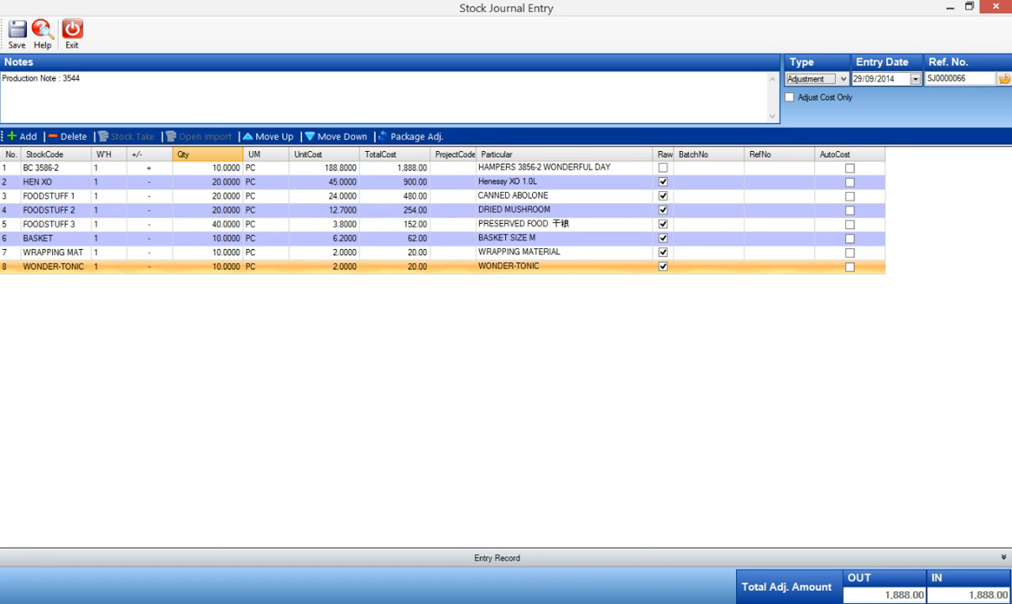
Save the stock journal entry and exit the entry form
click(17, 38)
click(638, 363)
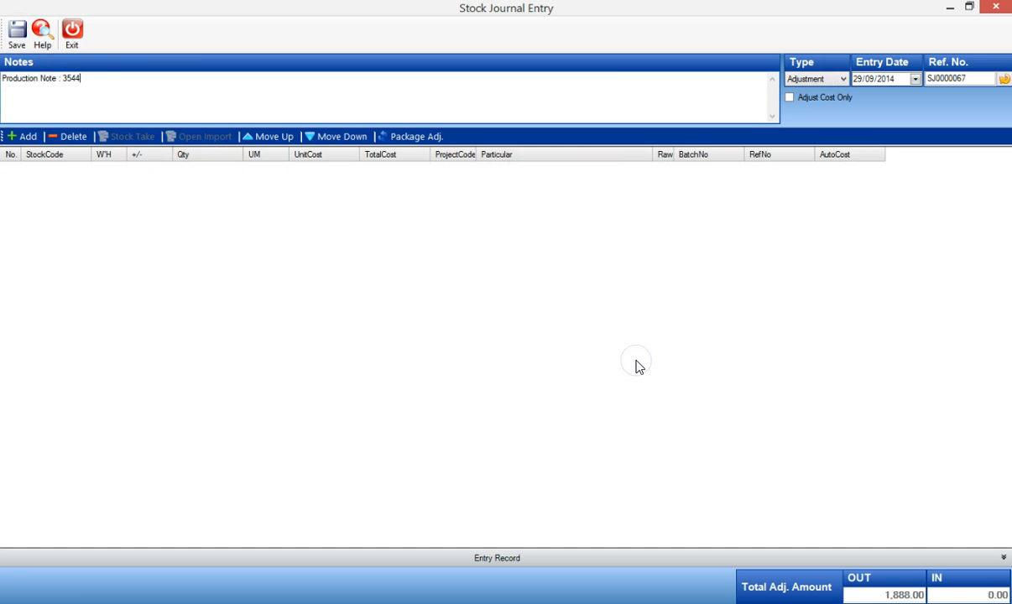
click(73, 35)
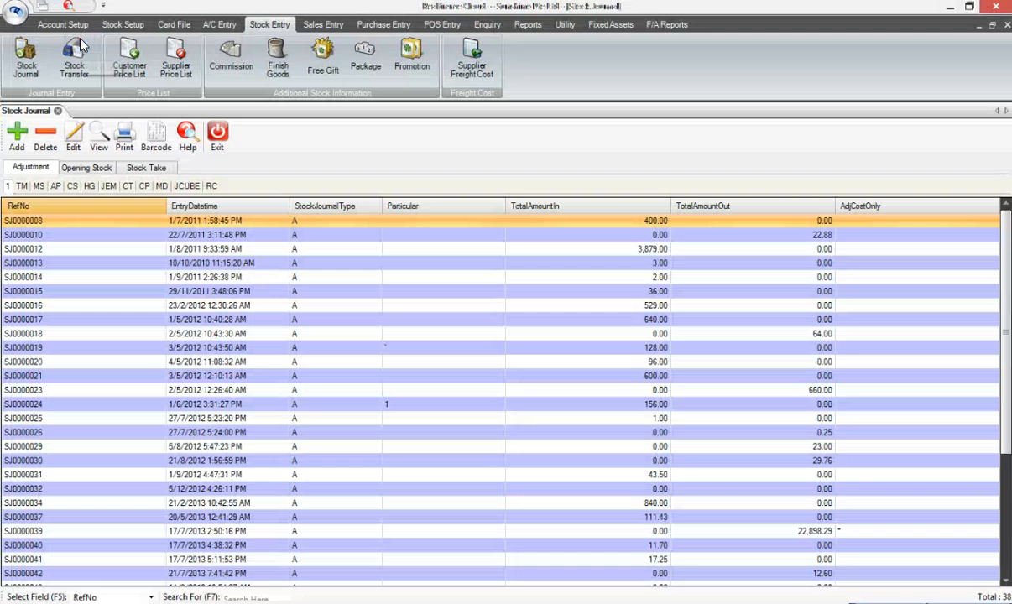
Open the Stock Card Activity enquiry and retrieve the activity for stock code BC 3586-2
click(486, 24)
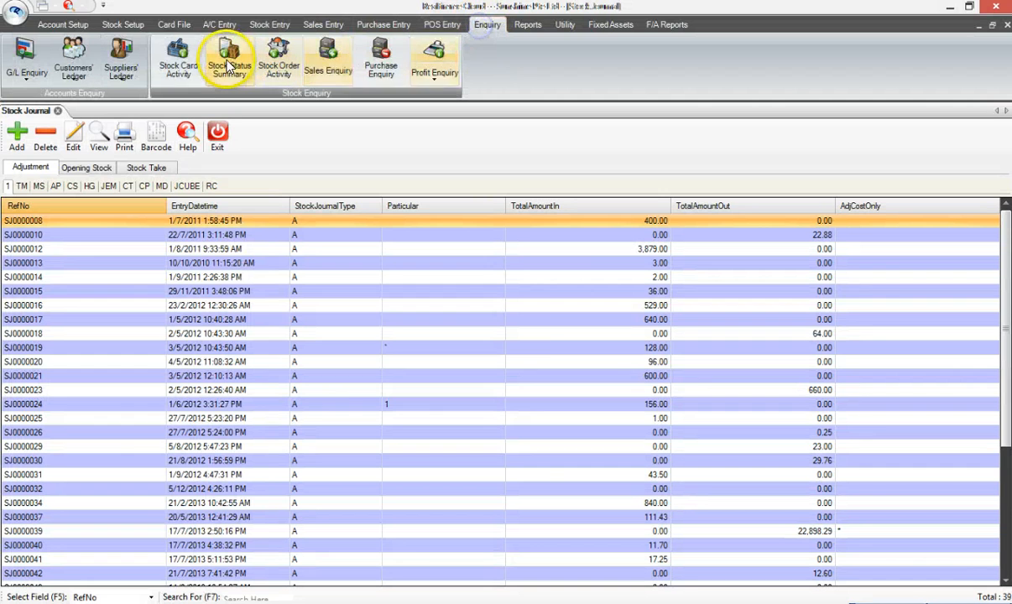
click(174, 66)
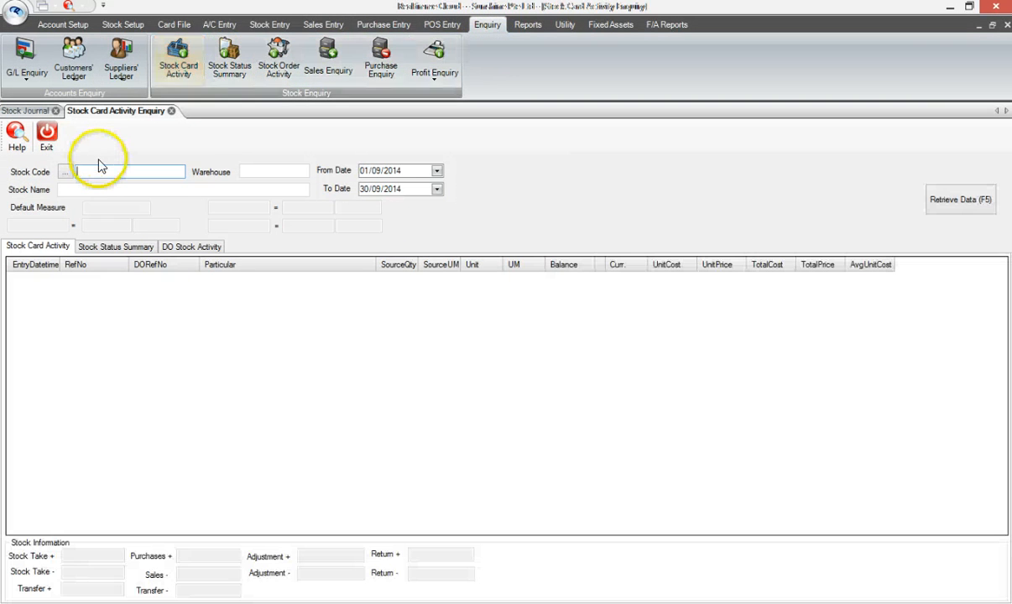
text(bc)
key(Return)
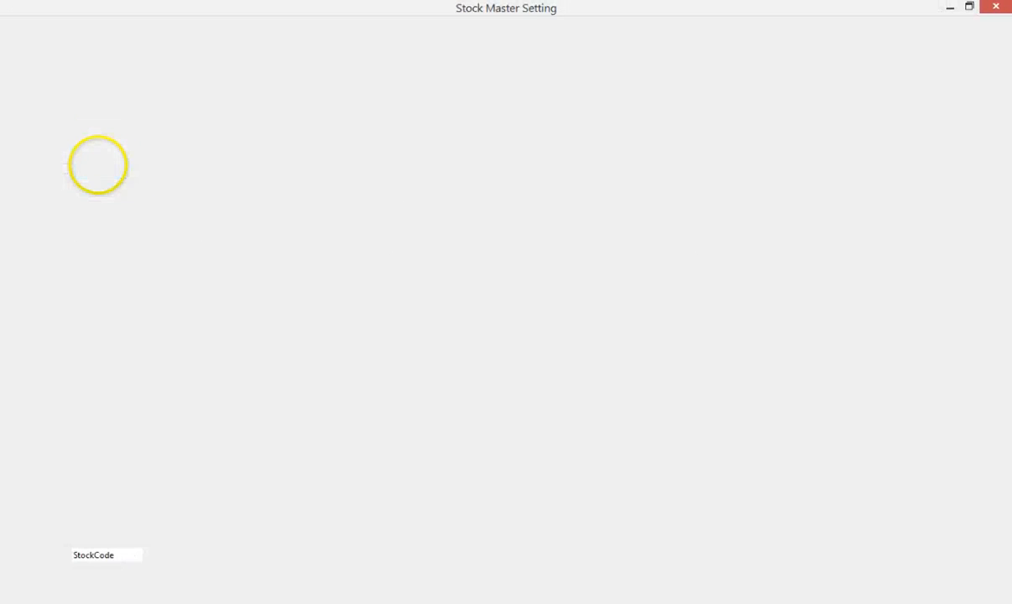
double_click(109, 180)
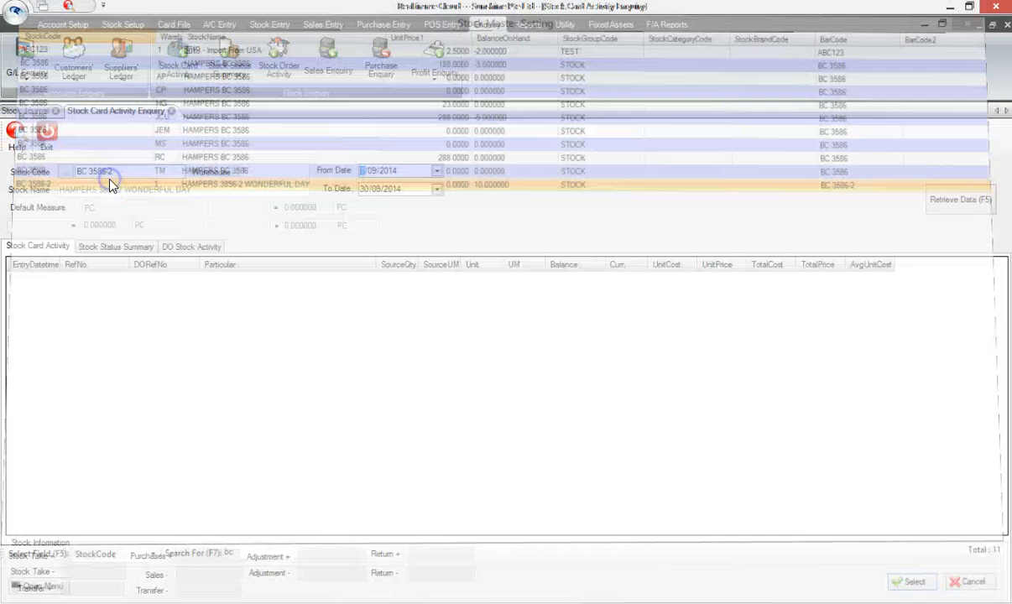
click(929, 201)
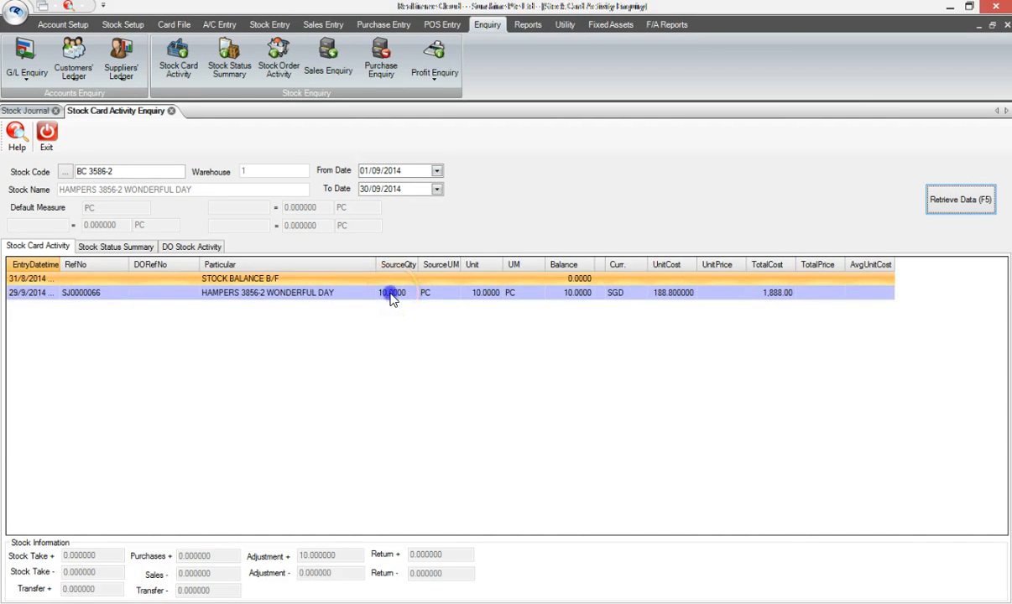
Retrieve the stock card activity for WONDER-TONIC
click(397, 292)
click(675, 293)
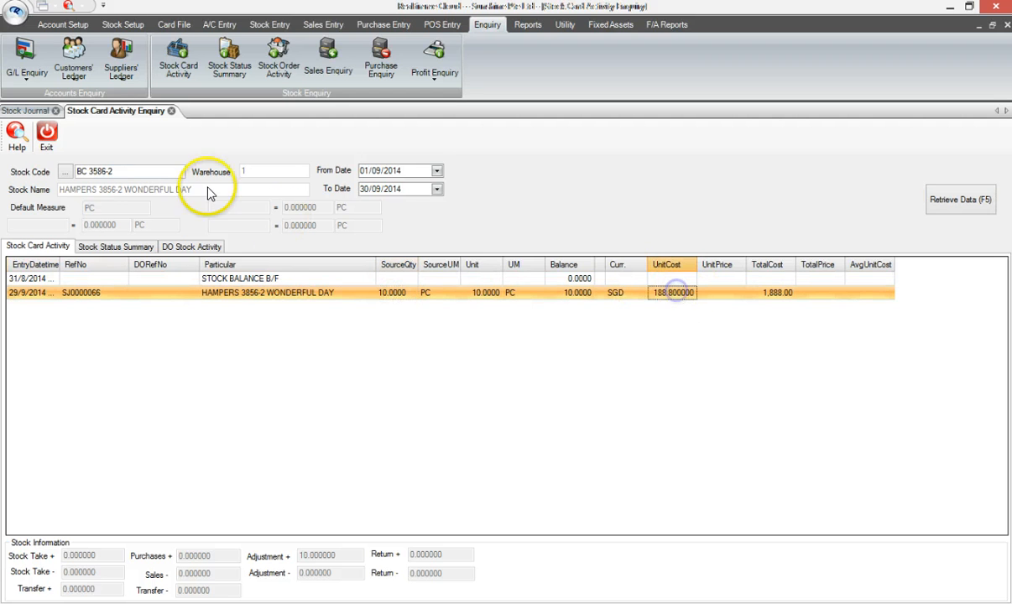
drag(112, 171, 50, 171)
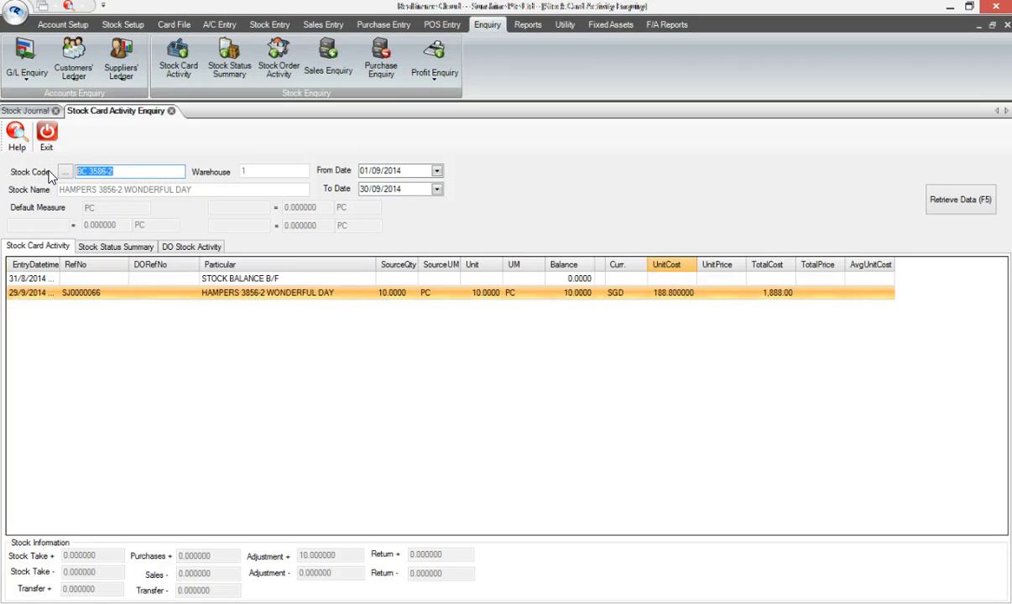
text(won)
key(Return)
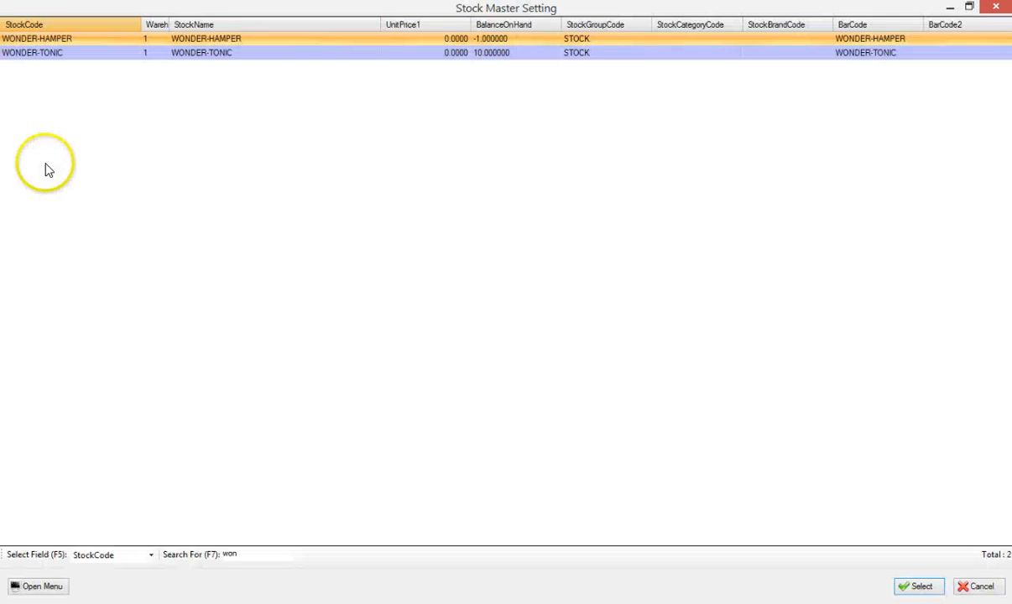
click(197, 53)
double_click(197, 53)
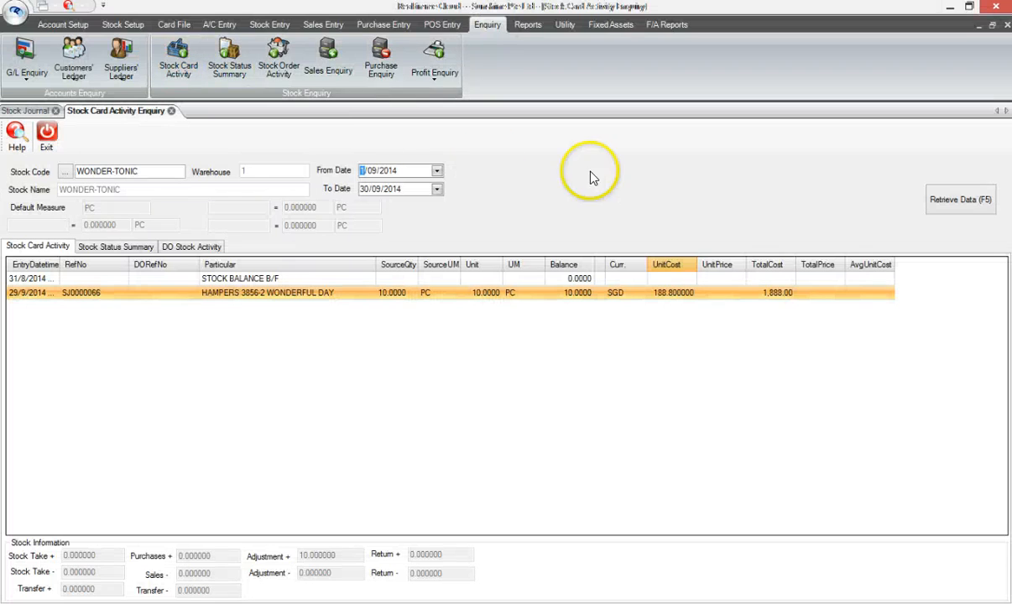
click(961, 199)
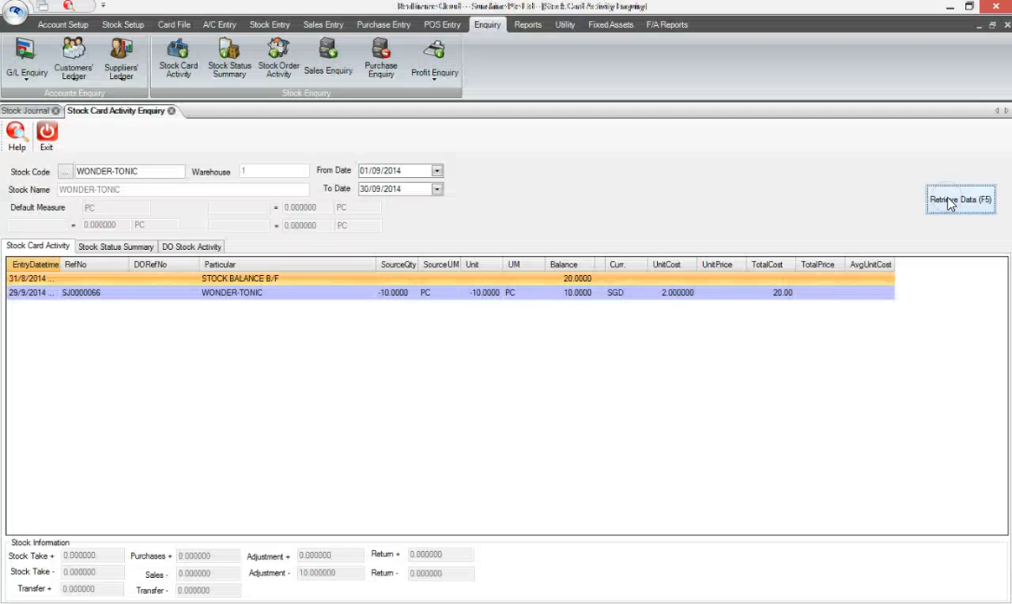
Retrieve the stock card activity for FOODSTUFF 1 and close the enquiry
click(389, 295)
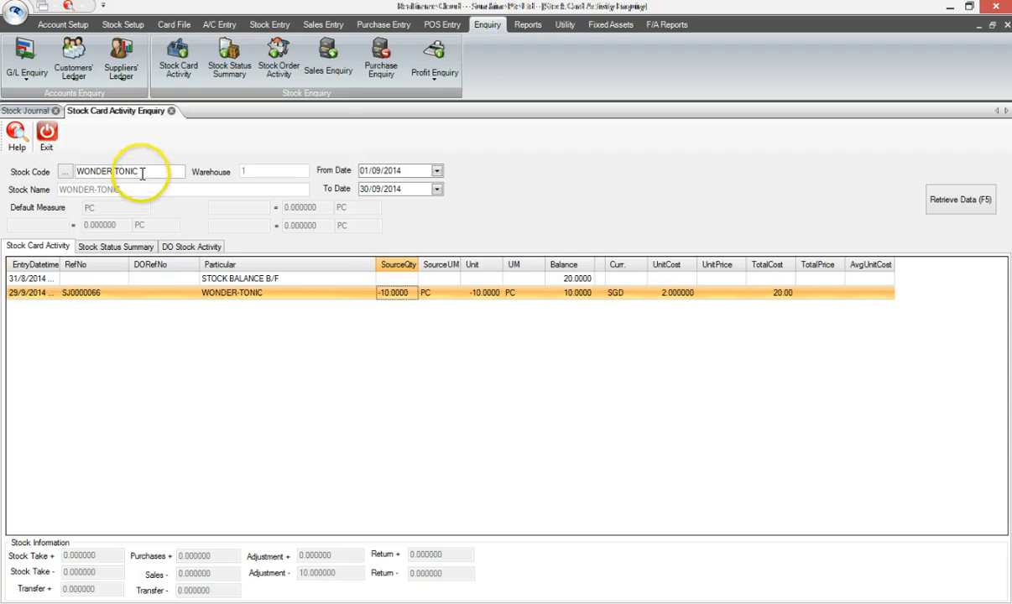
drag(139, 172, 66, 171)
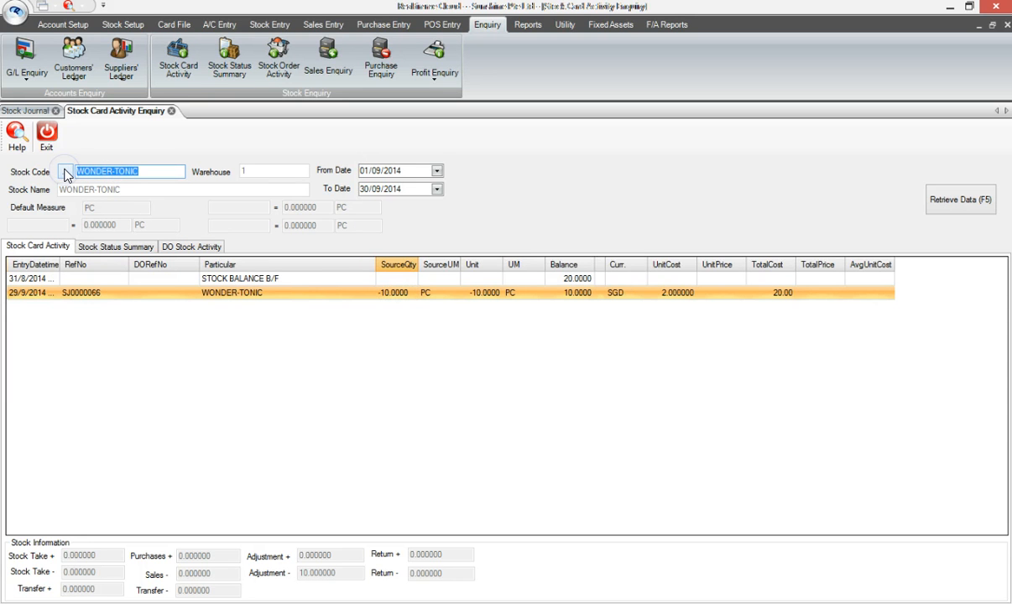
key(BackSpace)
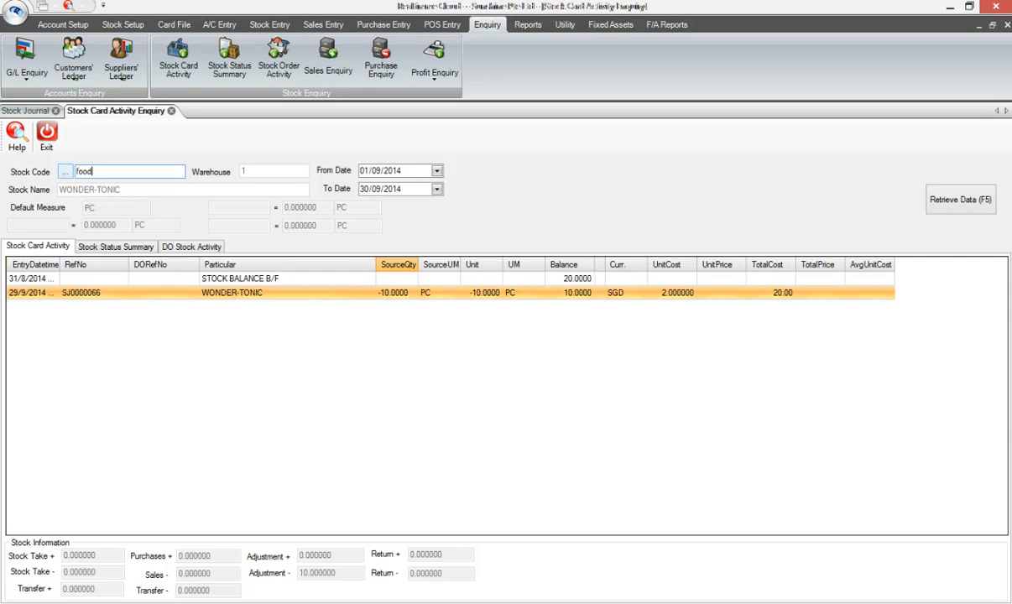
key(Return)
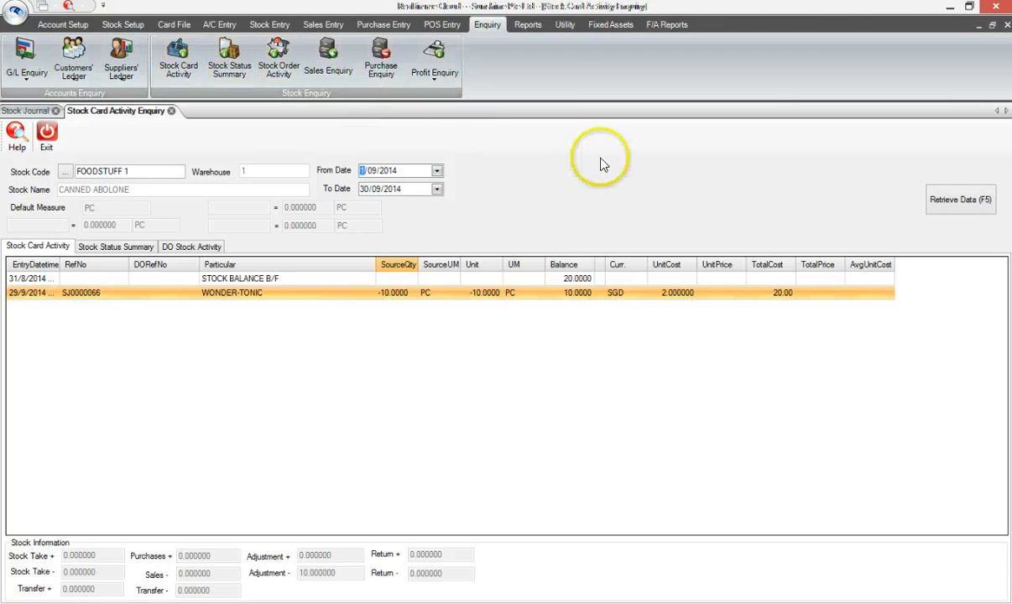
click(929, 198)
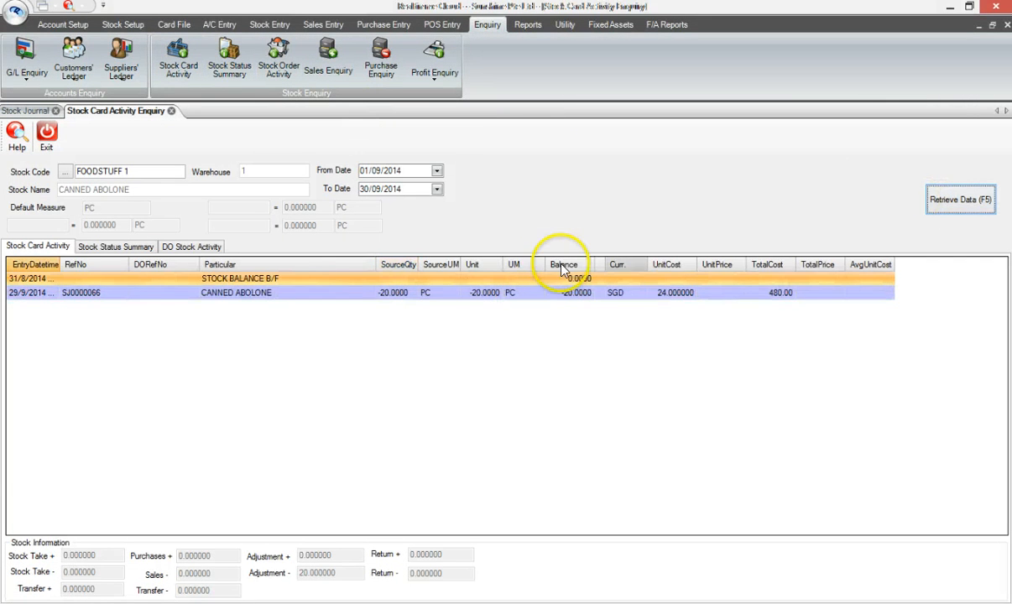
click(267, 296)
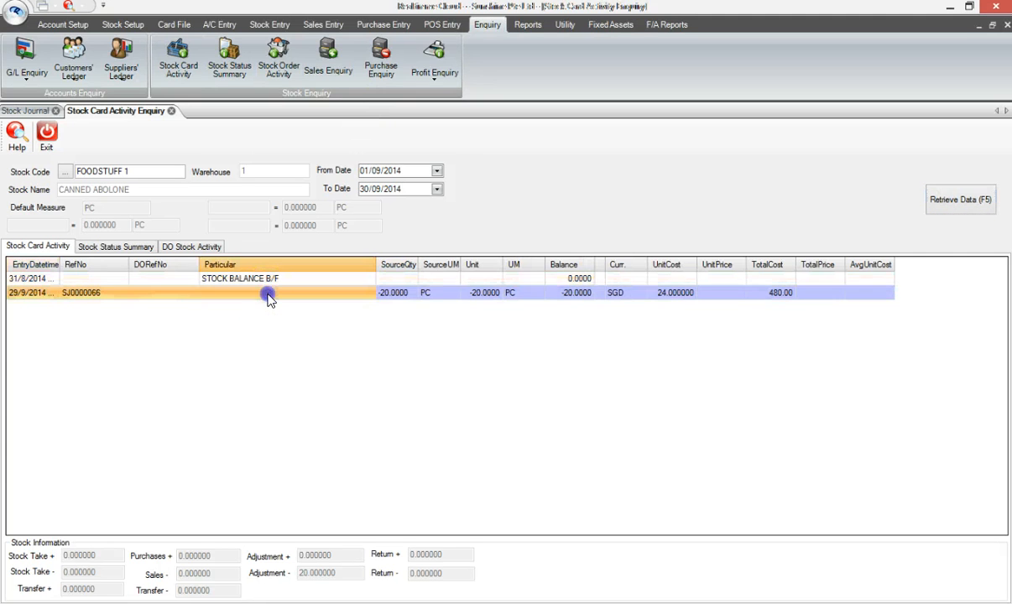
click(395, 294)
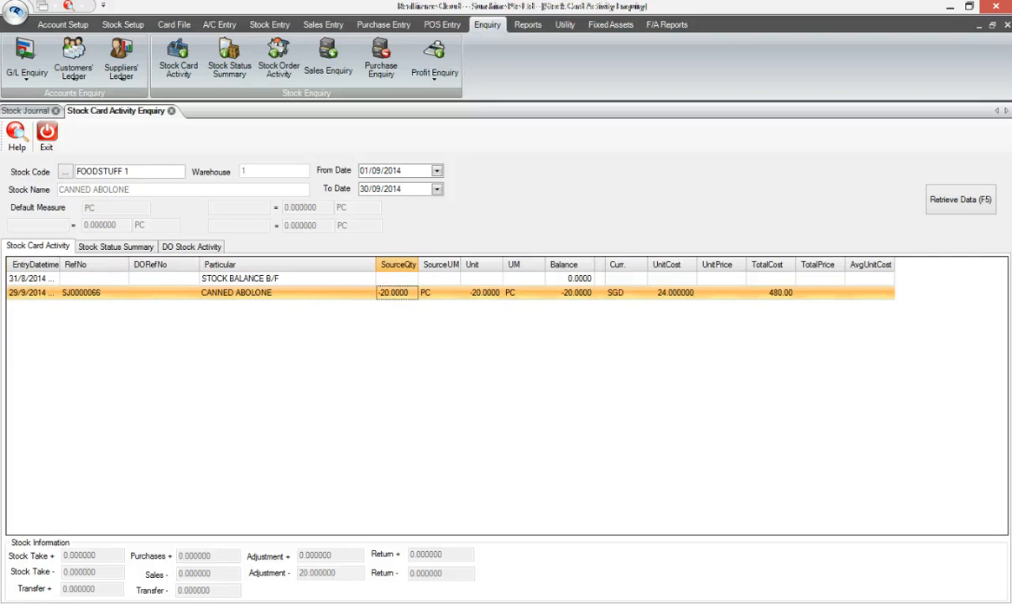
click(42, 147)
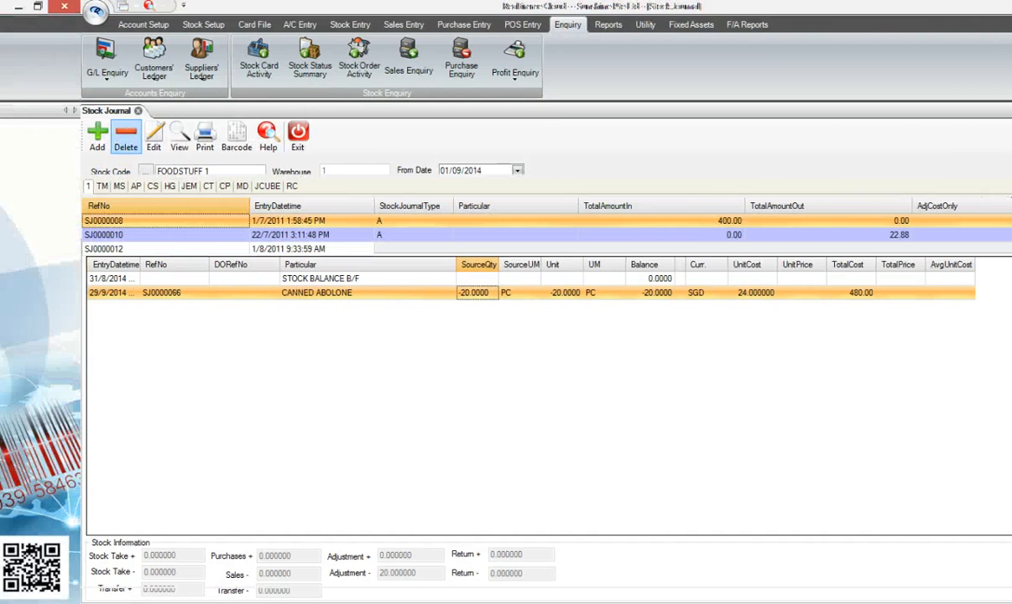